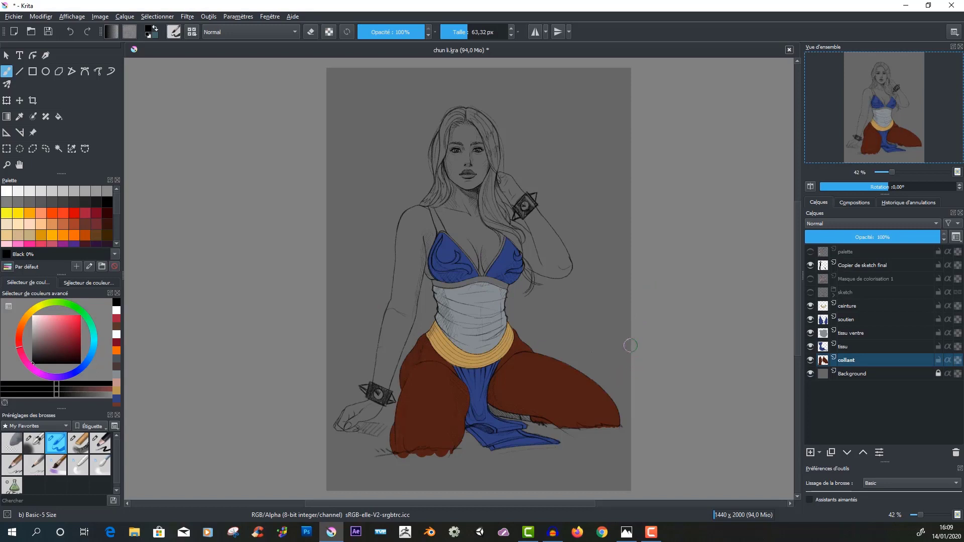
- Reposition the canvas and view the favourite brushes in the pop-up palette beside the figure
key("space")
left_click_drag(542, 377, 500, 383)
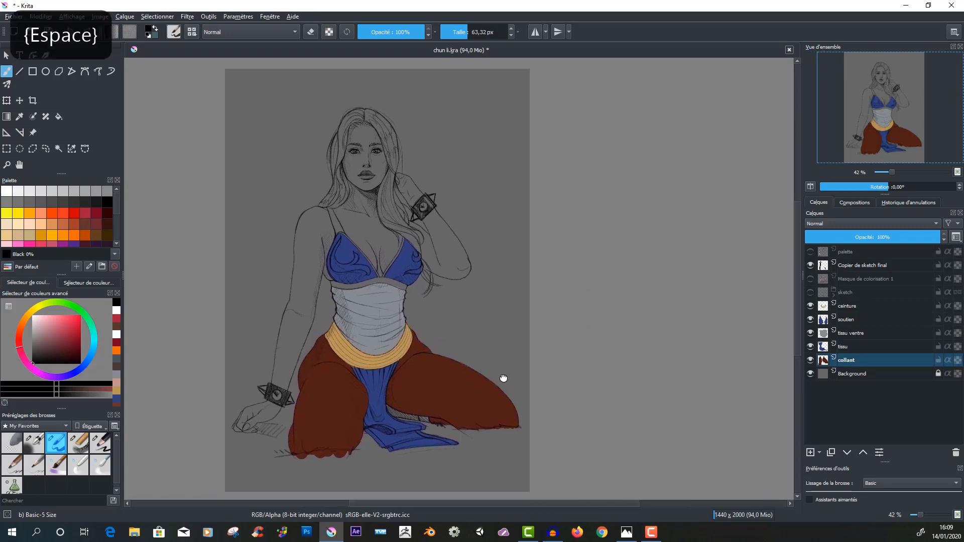
left_click_drag(601, 321, 603, 321)
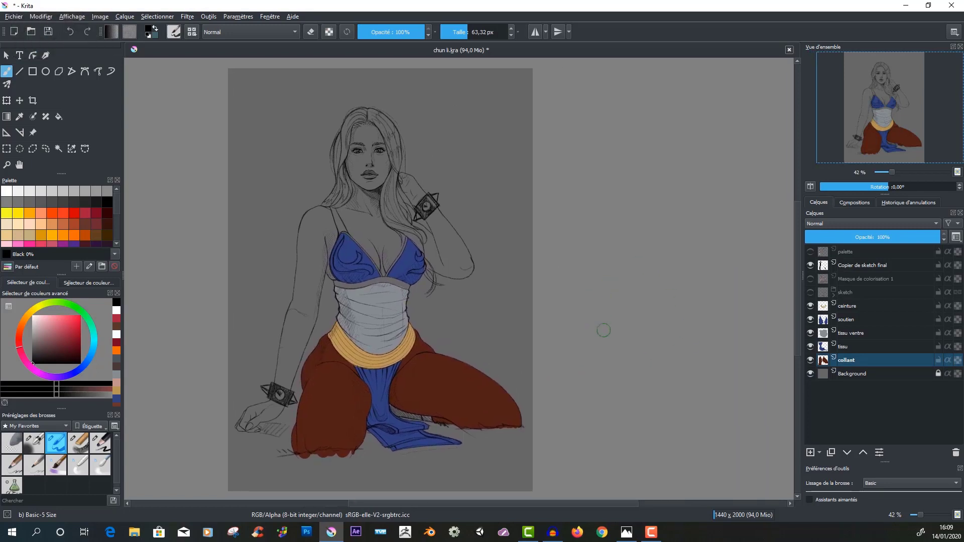
right_click(605, 300)
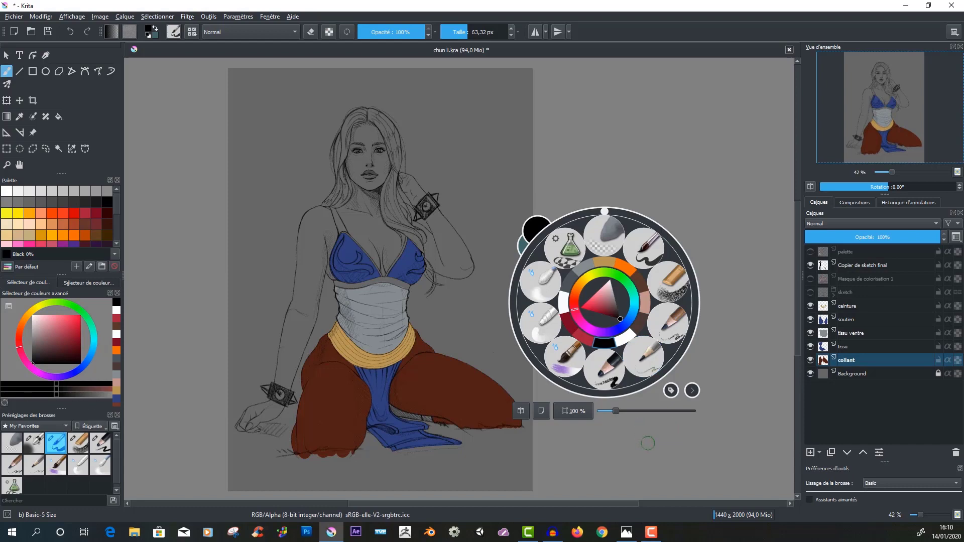
left_click(648, 443)
- Look through the available brush preset tags and make the brush presets docker taller
left_click(63, 427)
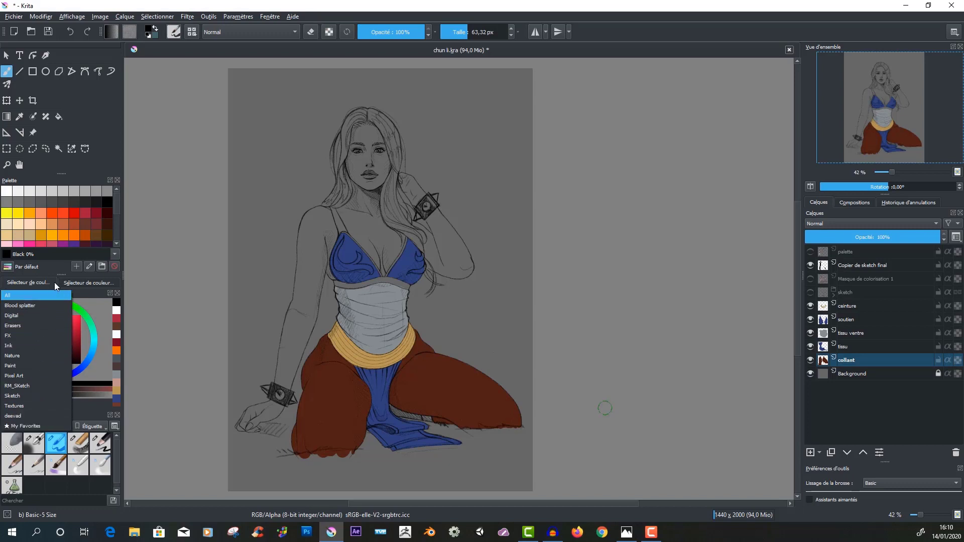
left_click(39, 427)
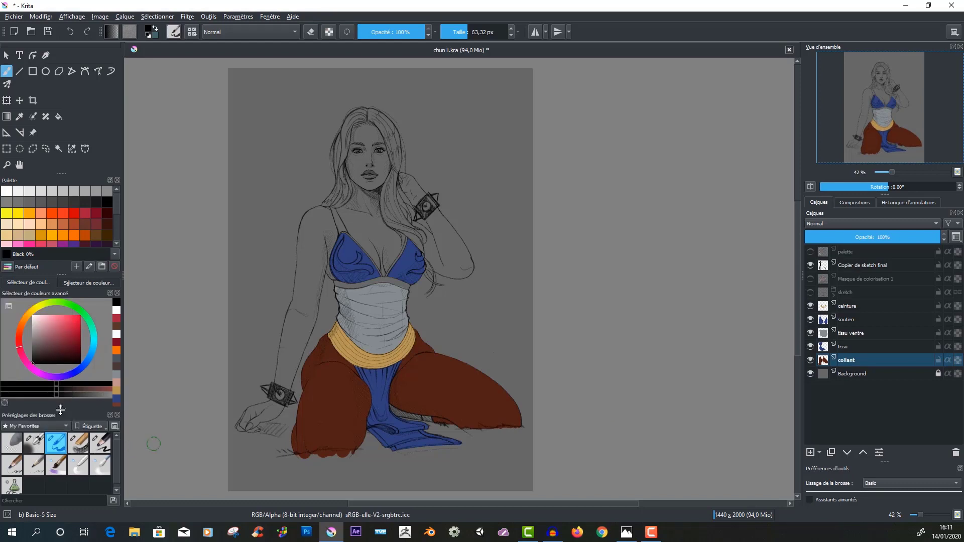
left_click_drag(62, 407, 61, 388)
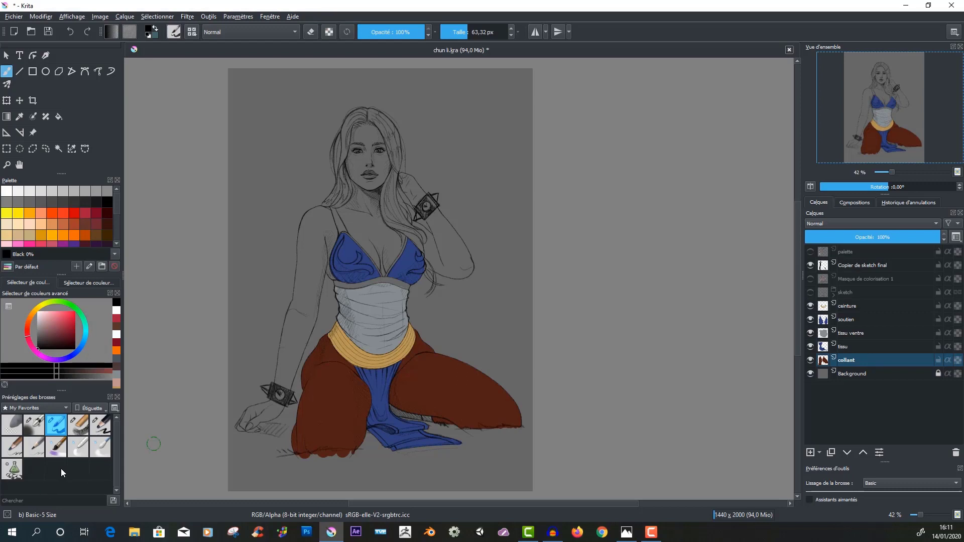
- Select the b)_Airbrush_Soft preset and examine its options for assigning and removing tags
left_click(37, 429)
mouse_move(36, 430)
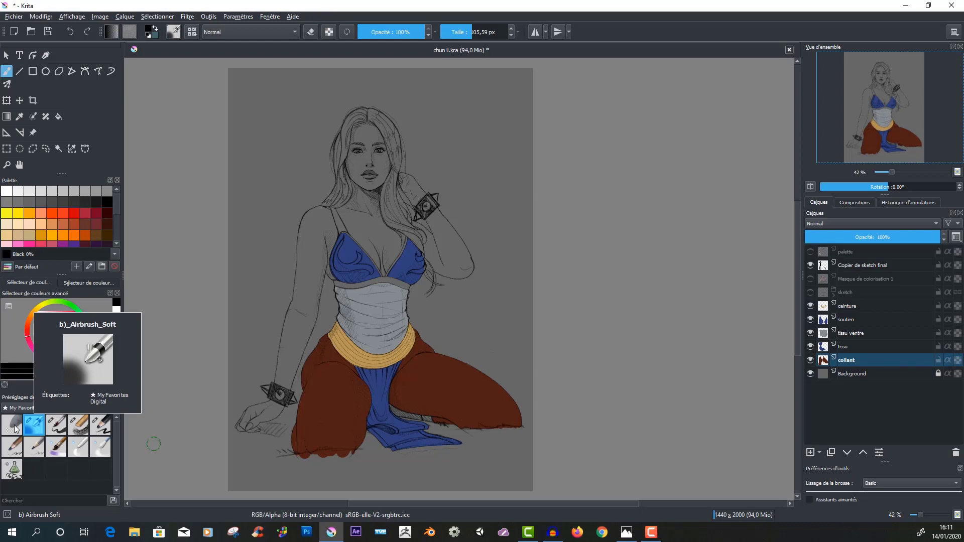
right_click(32, 427)
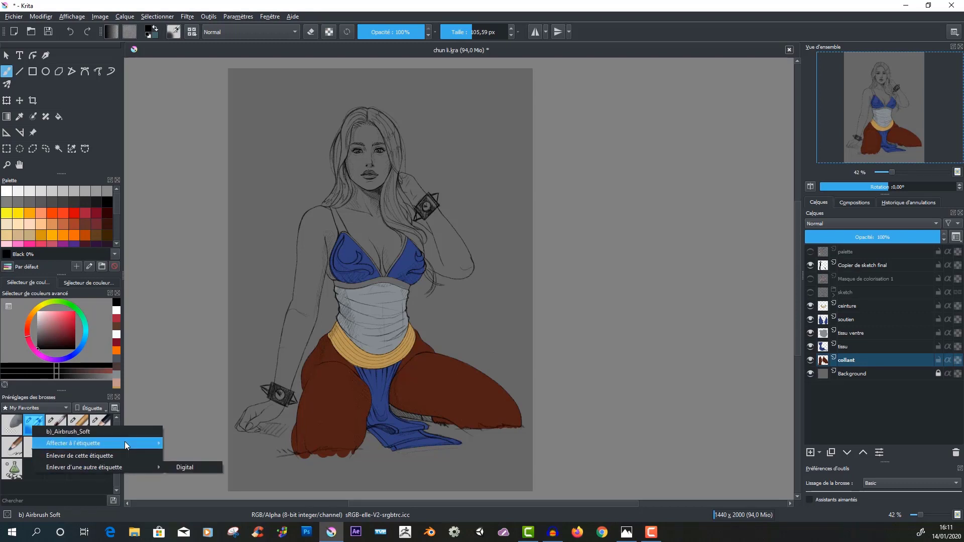
mouse_move(126, 445)
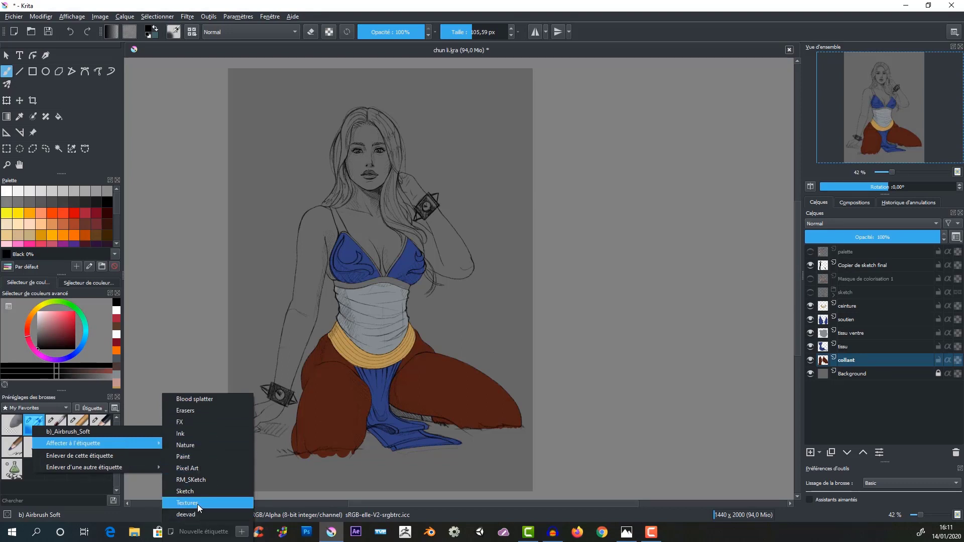
mouse_move(86, 468)
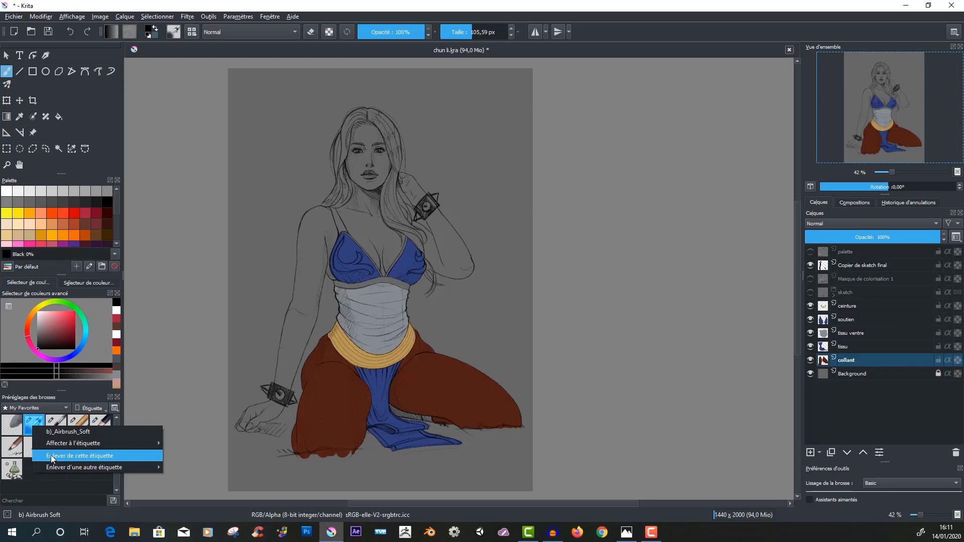
left_click(109, 456)
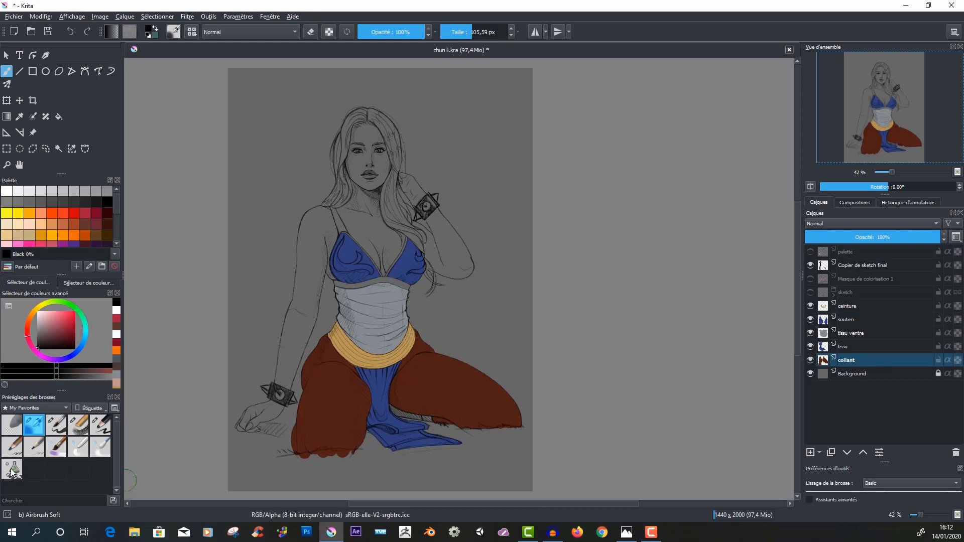
- Show the Ink presets and assign the d)_Ink-4_Pen_Rough brush to the My Favorites tag
mouse_move(12, 474)
left_click(66, 409)
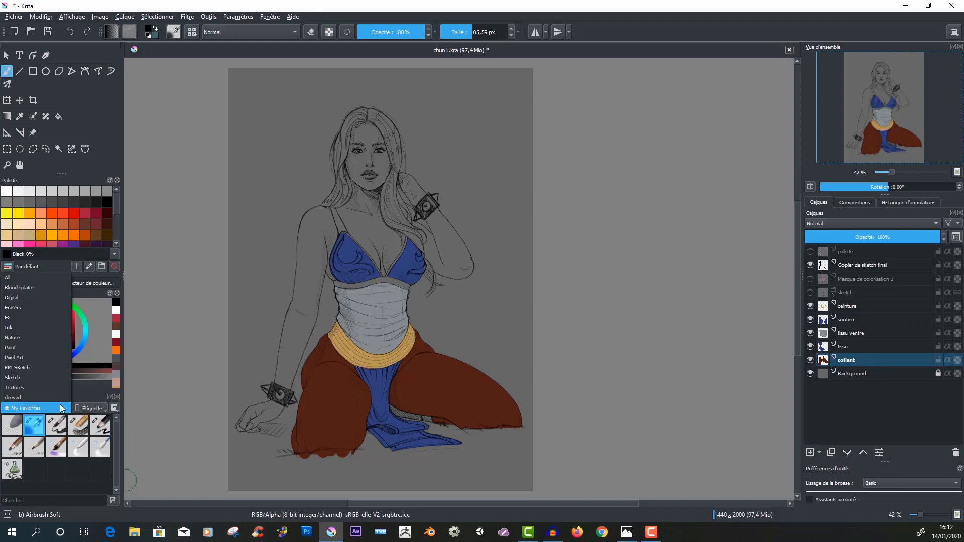
left_click(41, 329)
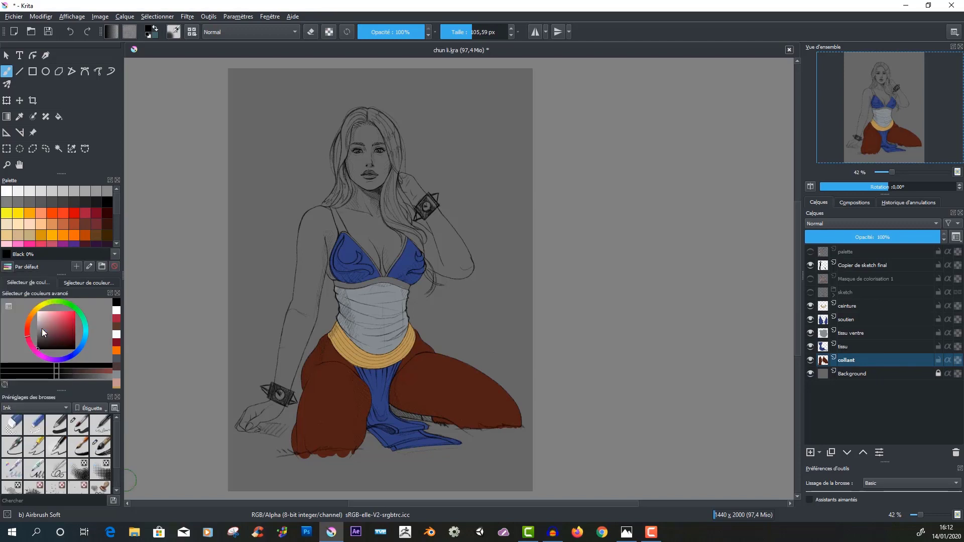
left_click(60, 446)
right_click(60, 447)
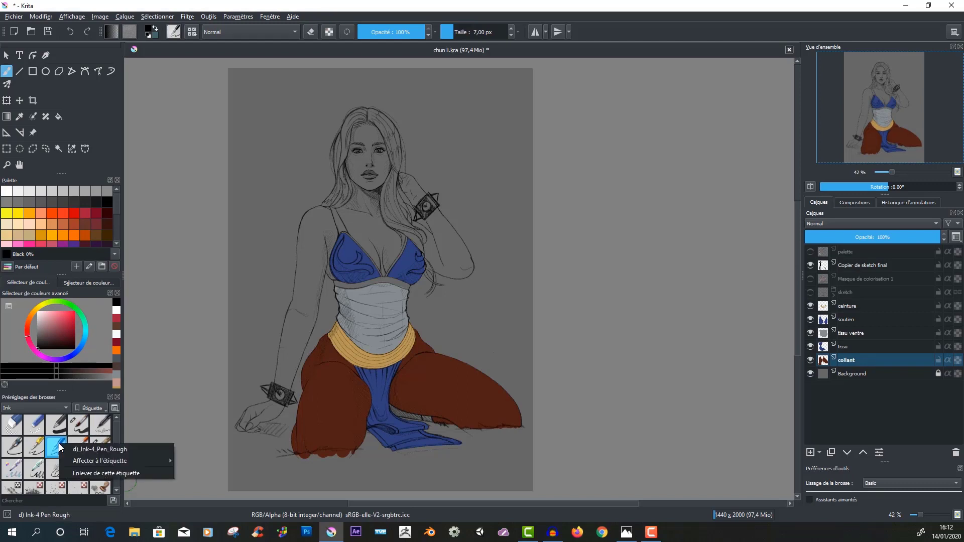
mouse_move(92, 463)
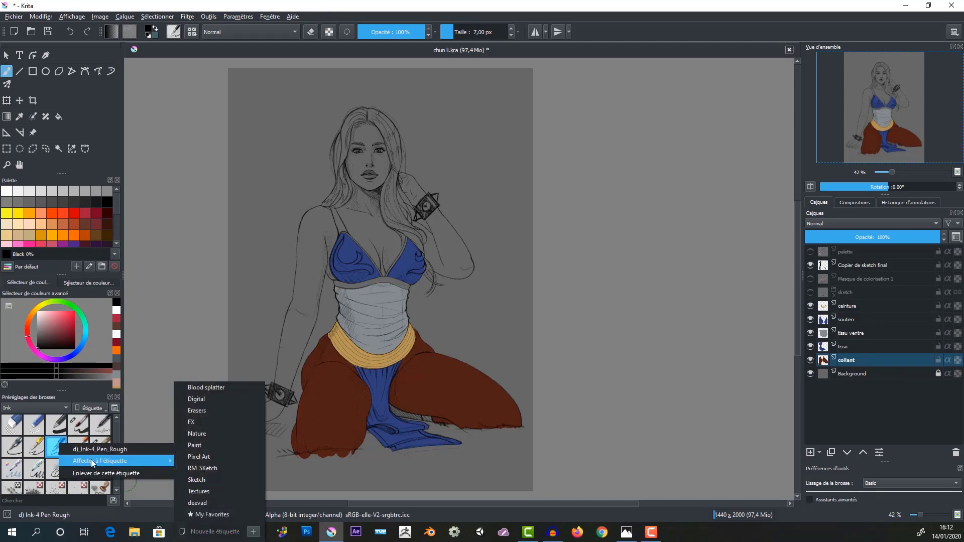
left_click(223, 515)
- Return to the My Favorites presets and remove the d)_Ink-4_Pen_Rough brush from that tag
left_click(67, 409)
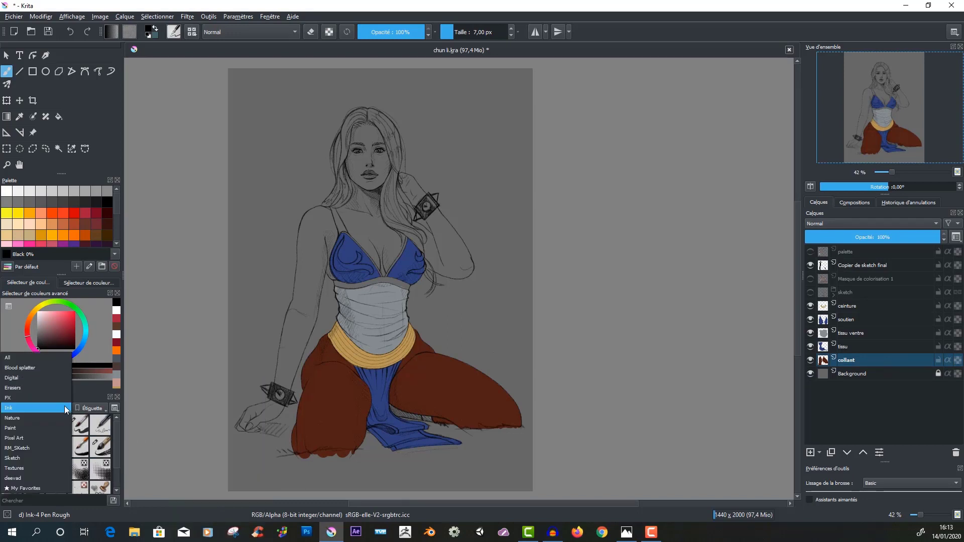
left_click(42, 486)
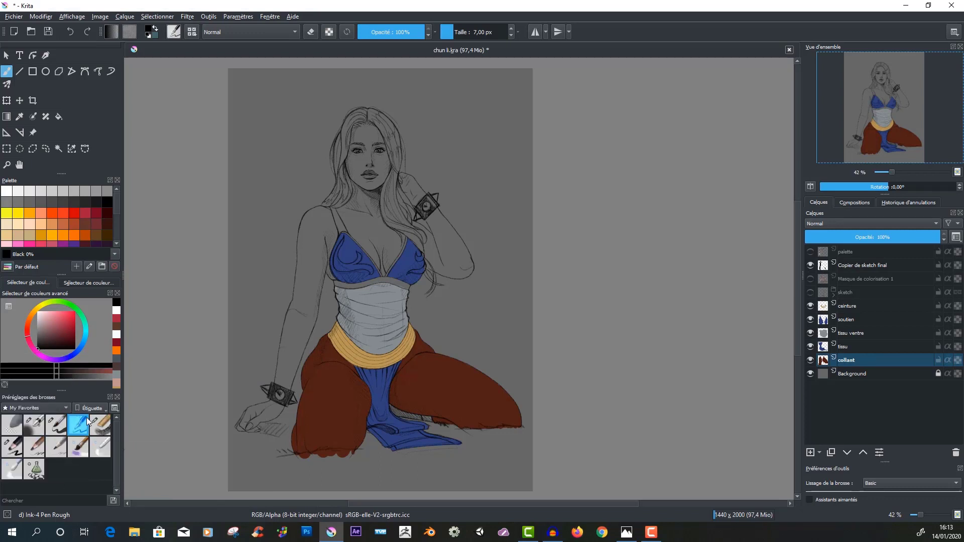
mouse_move(79, 426)
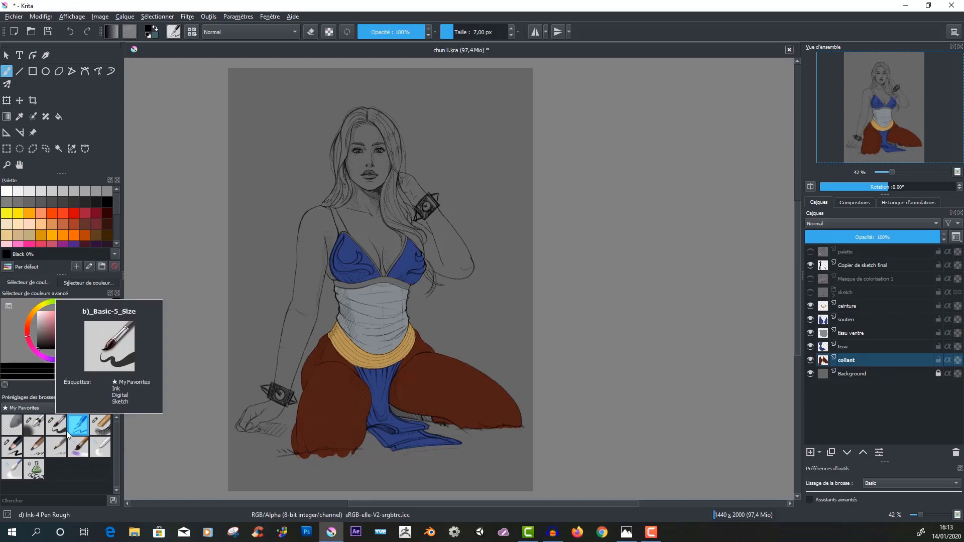
right_click(78, 424)
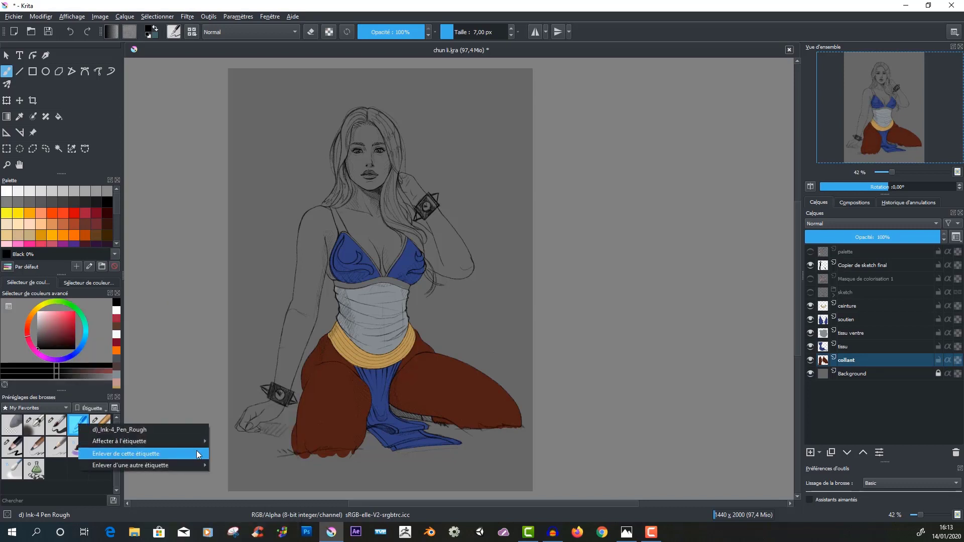
left_click(164, 454)
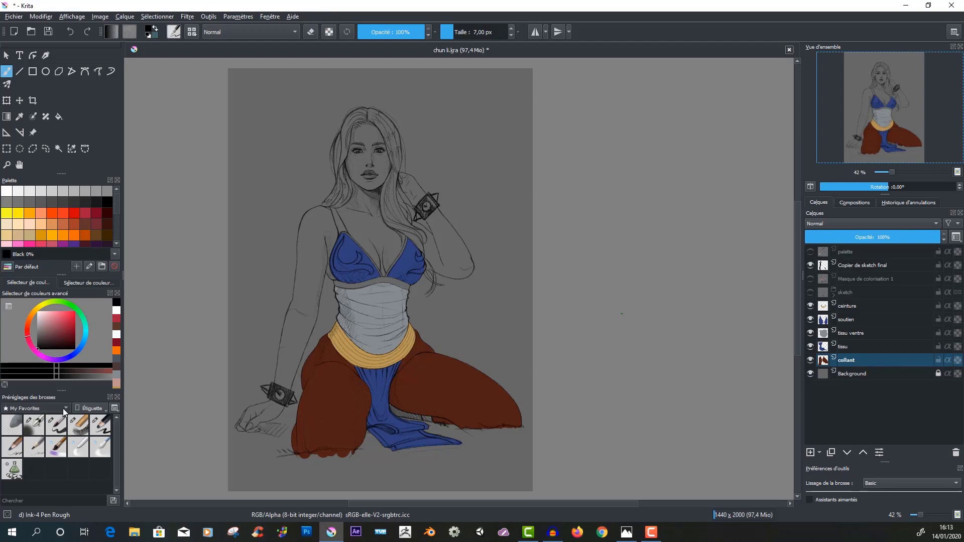
- Select the Basic-5 Size brush from the Digital presets, and the Wet Bristles brush from the Paint presets
left_click(35, 407)
left_click(46, 298)
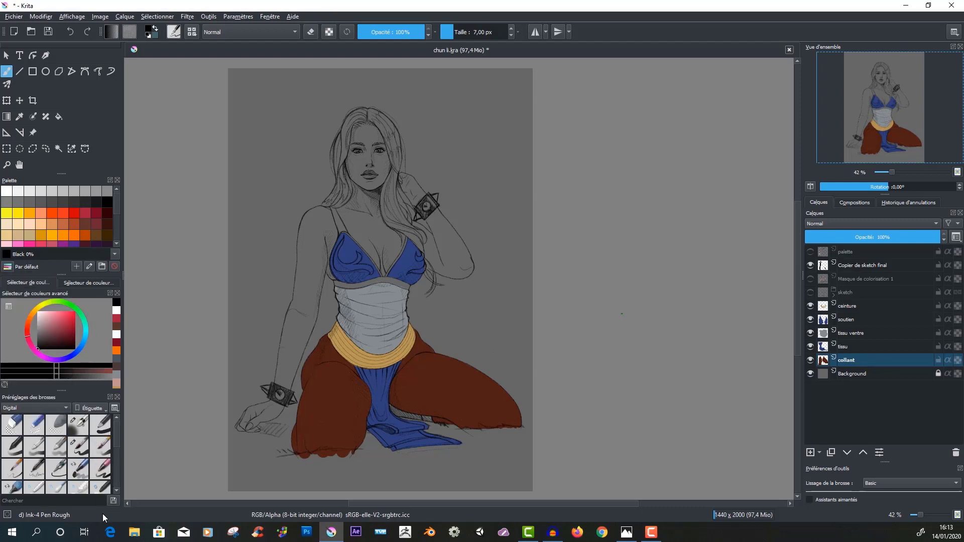
left_click(79, 447)
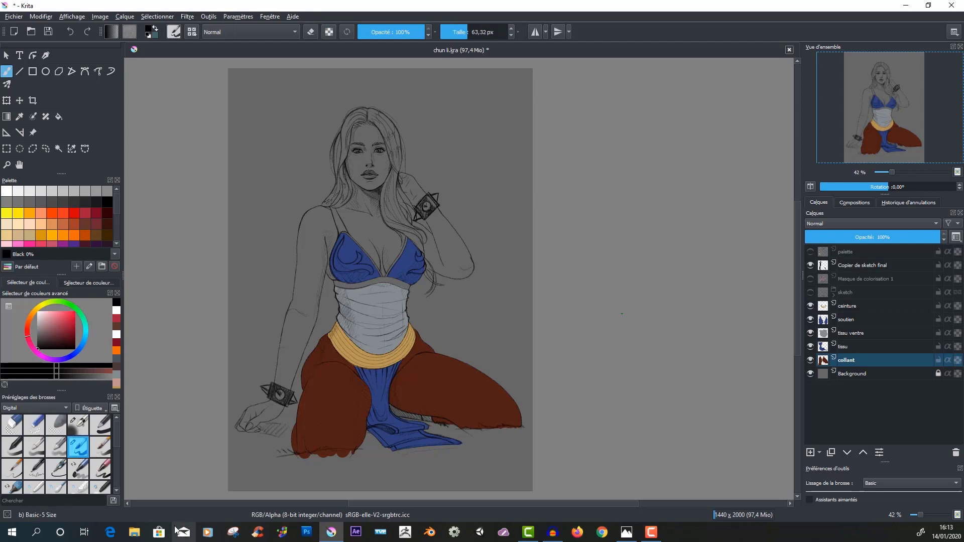
left_click(64, 409)
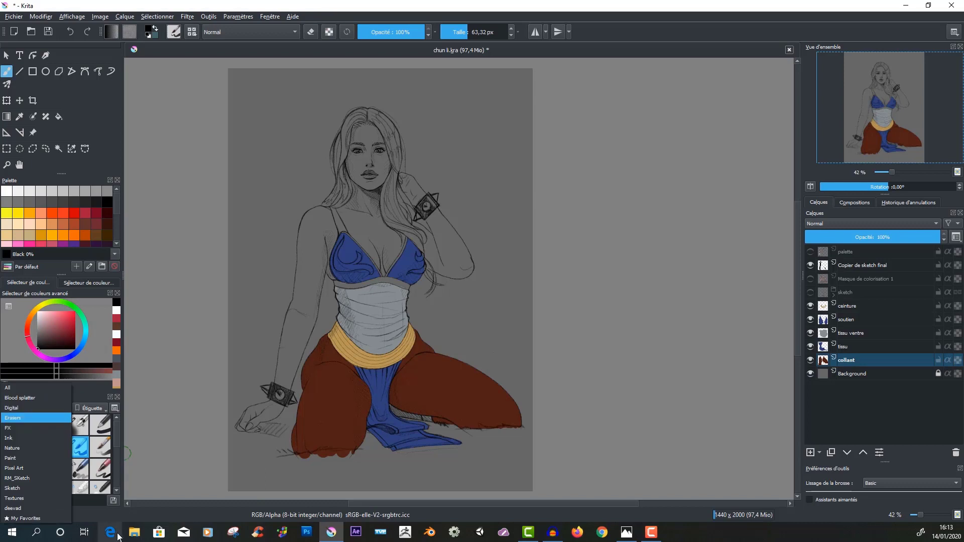
left_click(39, 461)
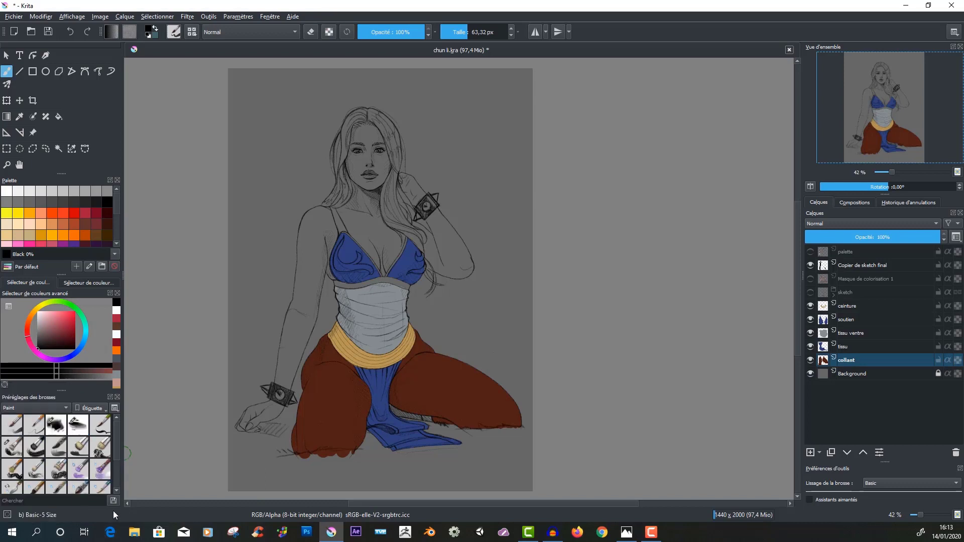
left_click(79, 469)
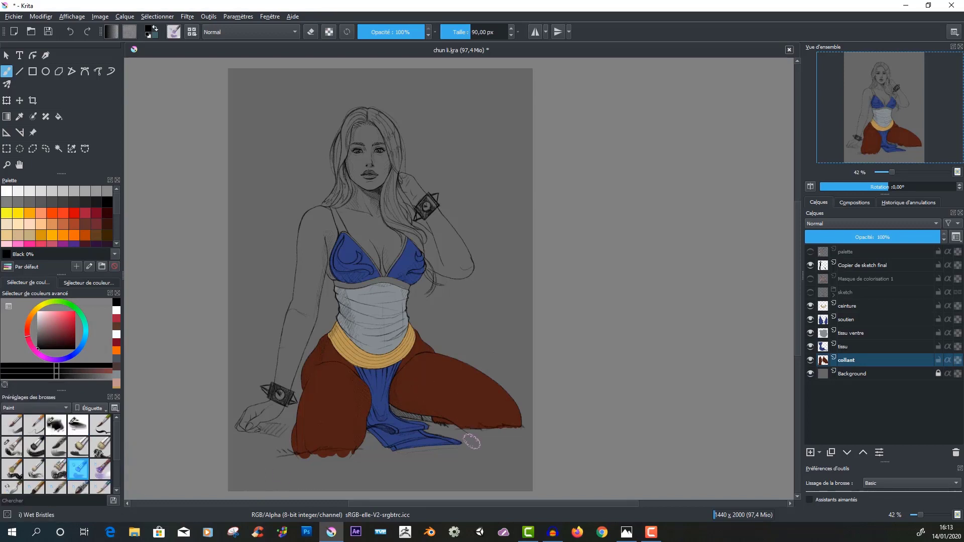
- Show the My Favorites presets again and choose the Basic-5 Size brush in the on-canvas pop-up palette
left_click(64, 408)
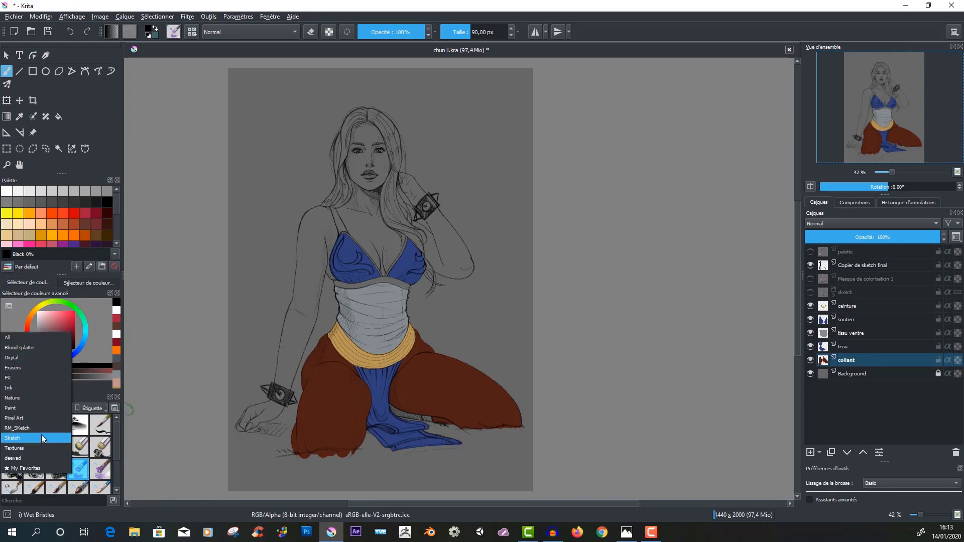
left_click(38, 468)
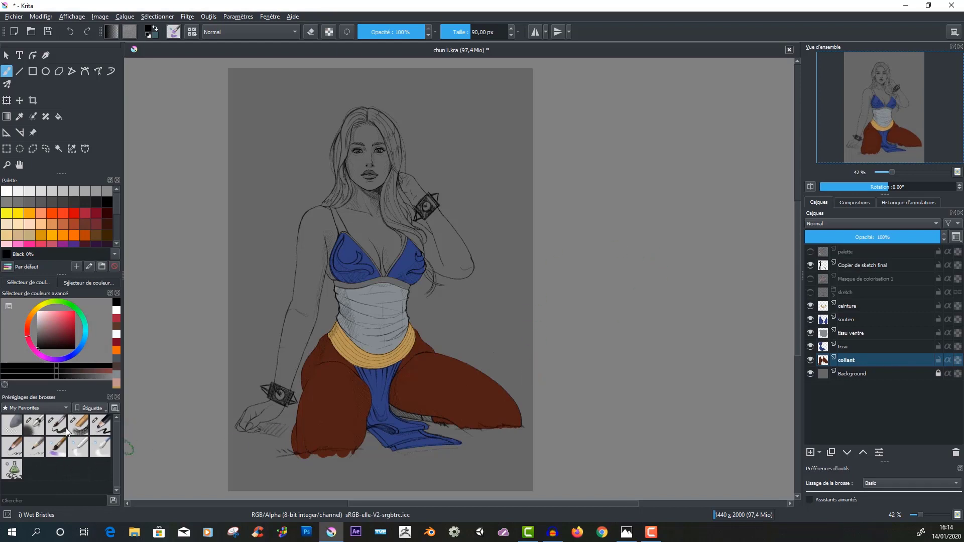
right_click(572, 327)
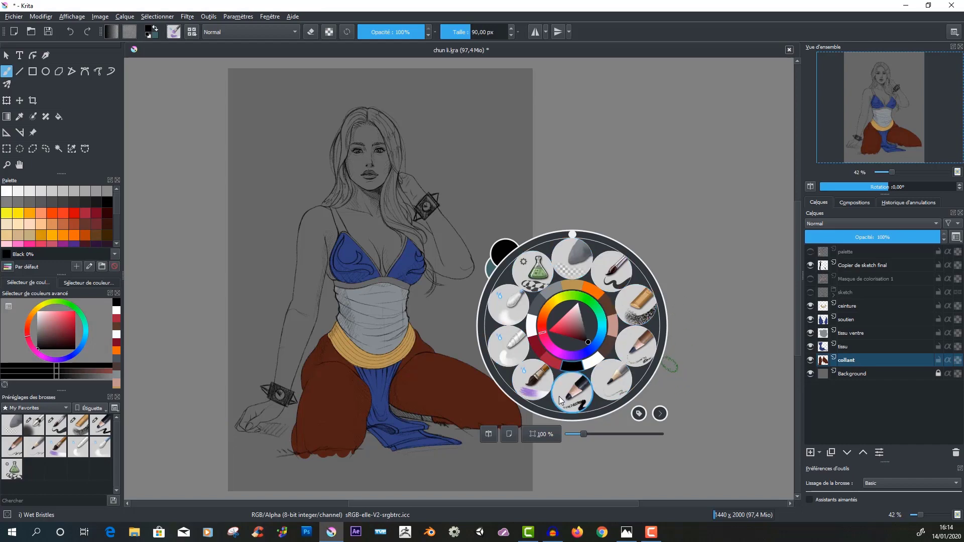
left_click(616, 272)
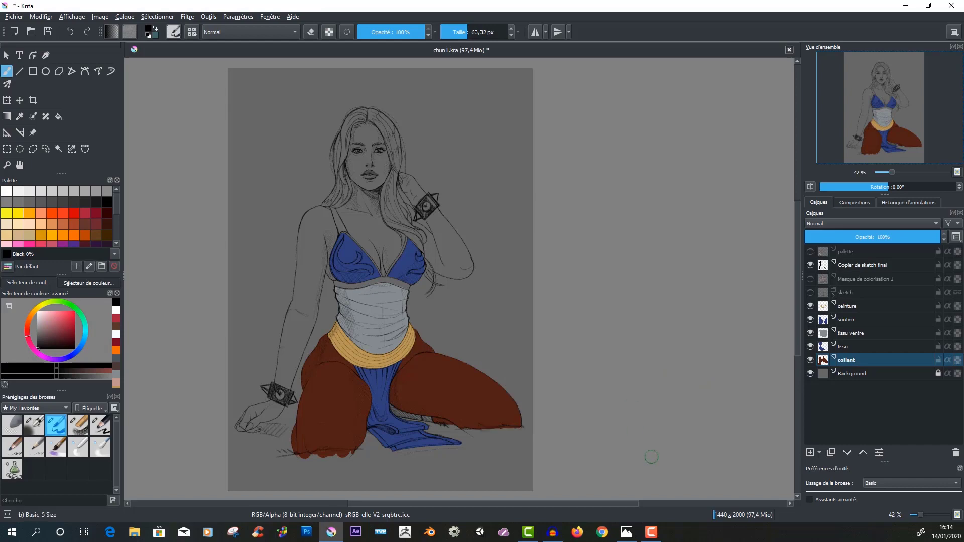
- In the pop-up palette's brush settings, try an opacity of 0,57, restore it to 1,00, and reduce the brush size to about 30,51 px
right_click(579, 328)
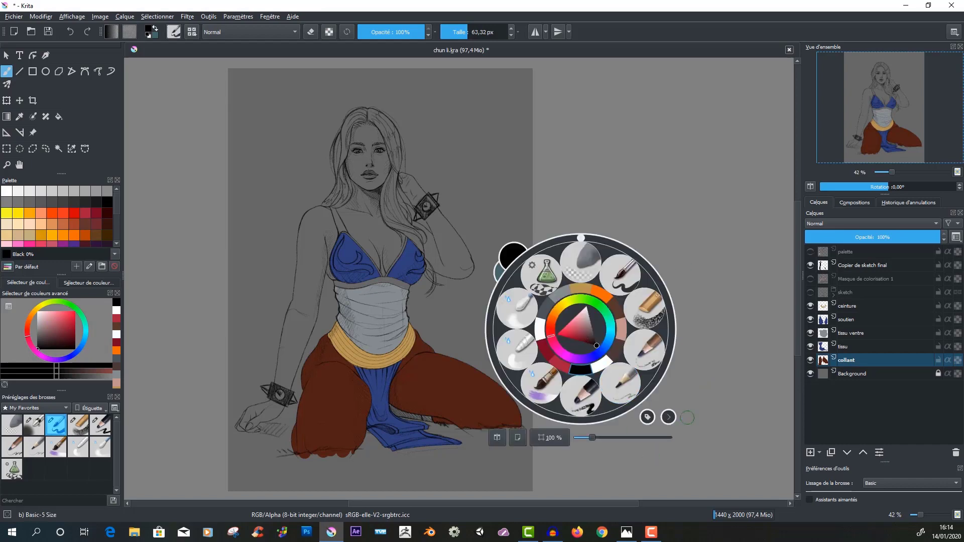
left_click(669, 418)
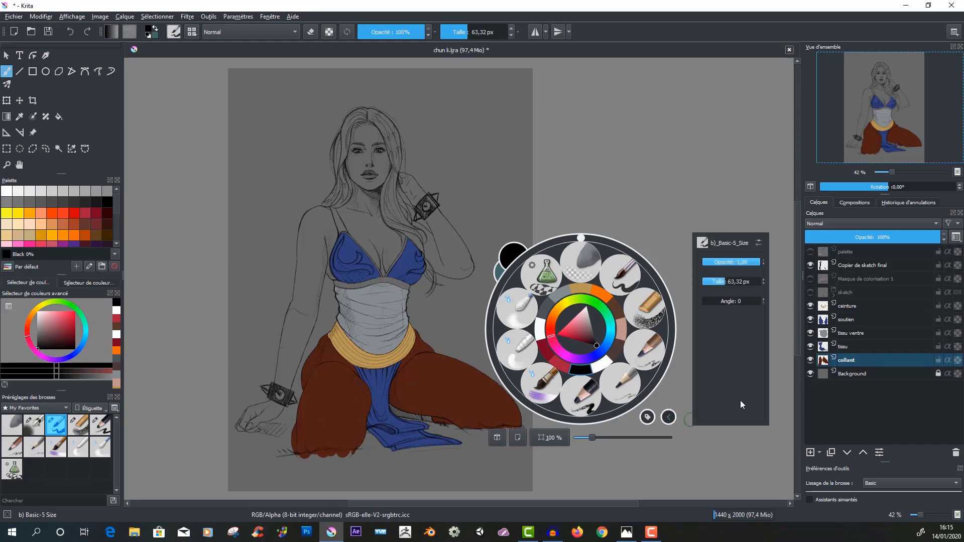
left_click_drag(747, 262, 736, 262)
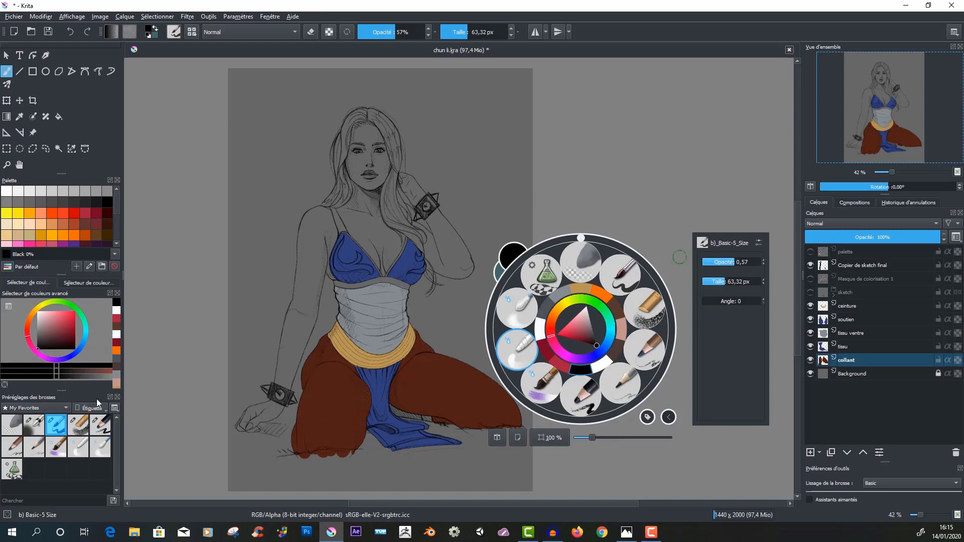
left_click_drag(739, 259, 772, 263)
mouse_move(723, 283)
left_mouse_down()
mouse_move(732, 283)
mouse_move(714, 283)
left_mouse_up()
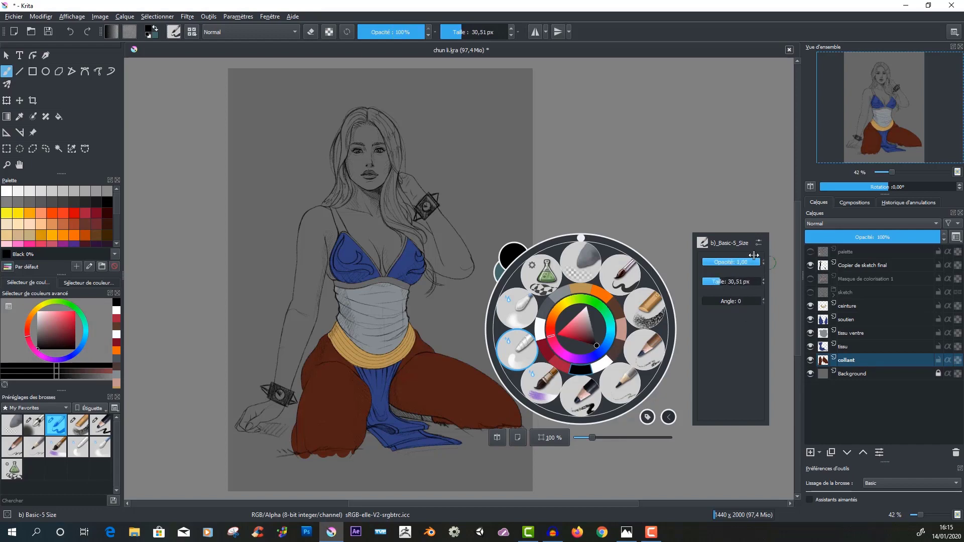
left_click(669, 417)
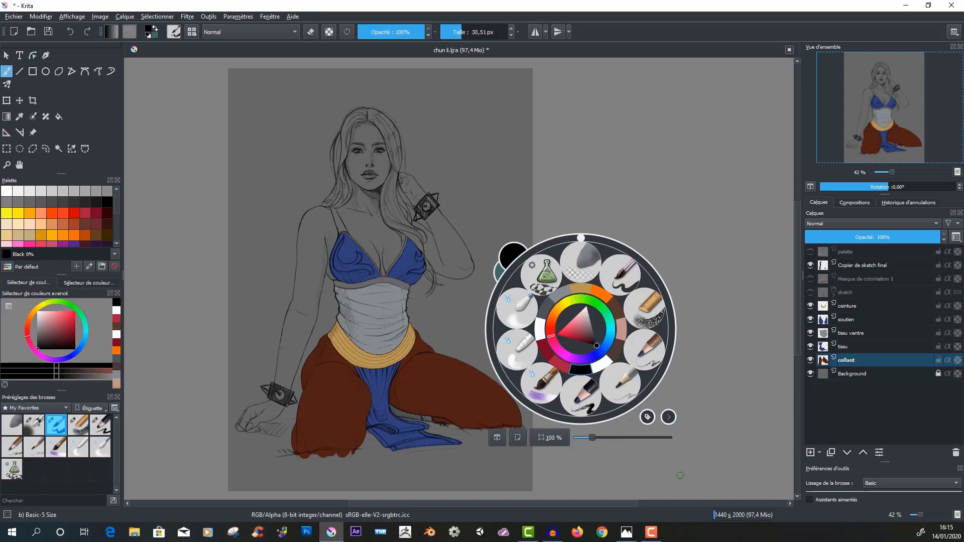
- Show the Textures presets in the pop-up palette and select the Texture Spray brush
left_click(650, 421)
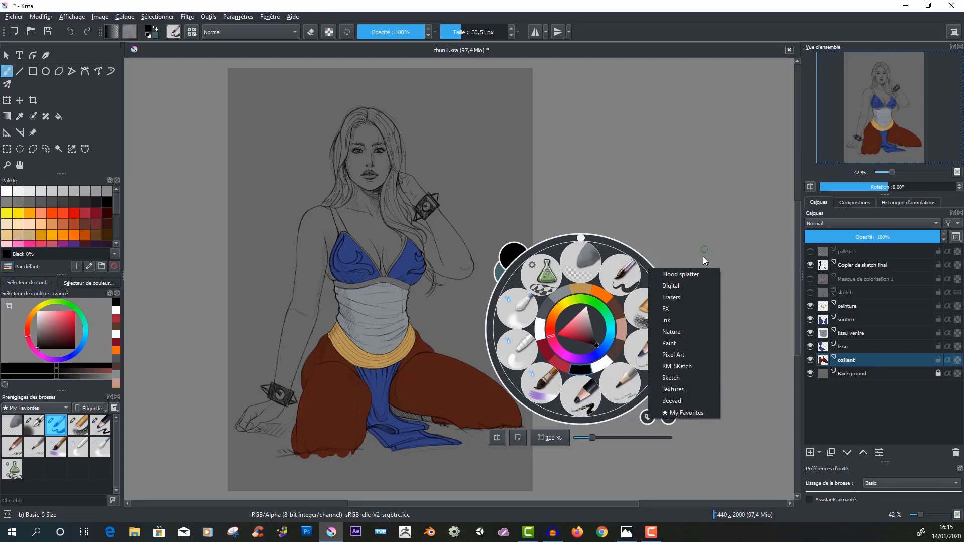
left_click(687, 394)
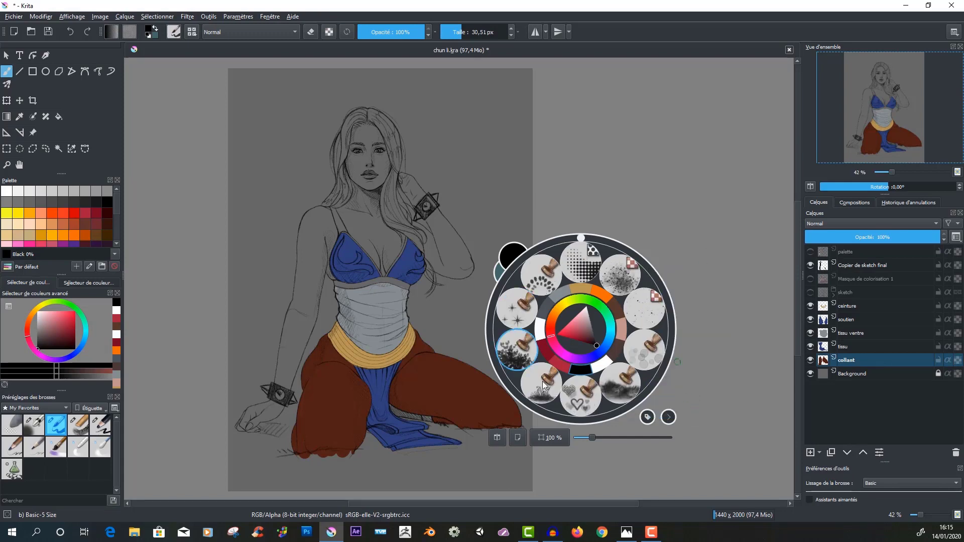
left_click(606, 280)
- Switch the reopened pop-up palette to the Ink presets, to the Paint presets, and back to My Favorites
right_click(617, 335)
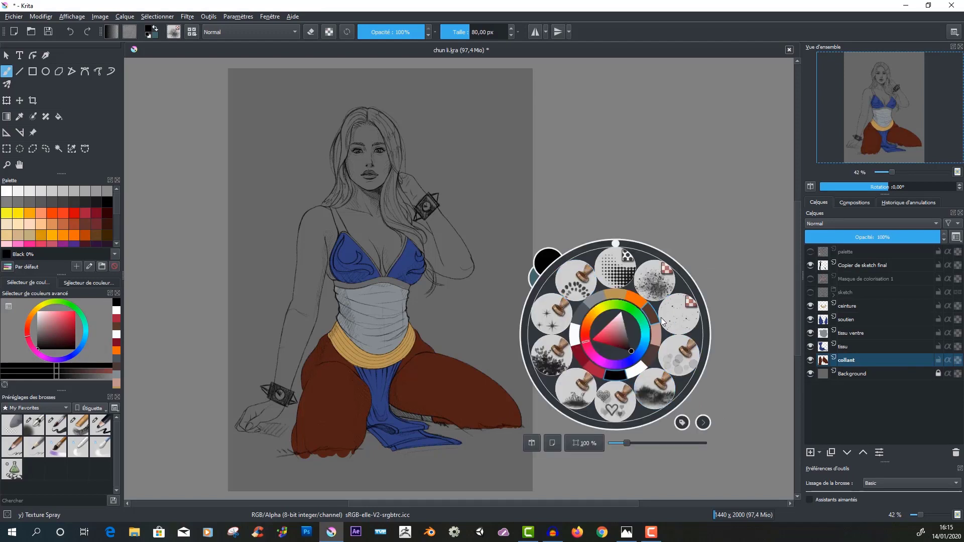
left_click(682, 424)
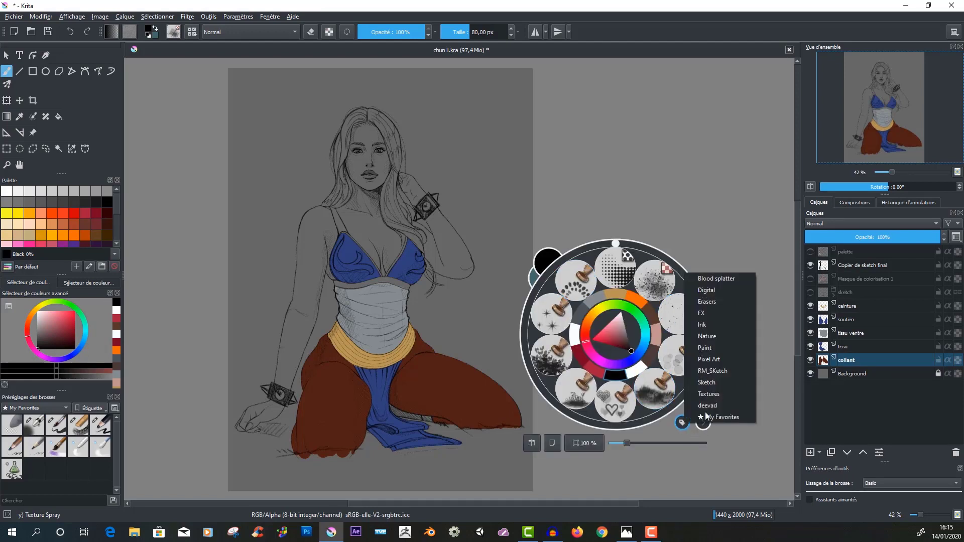
left_click(721, 326)
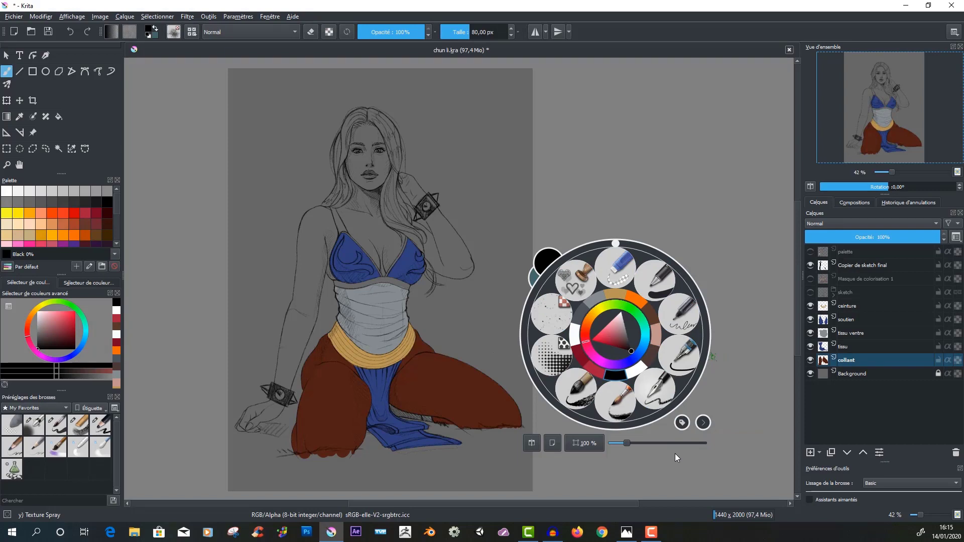
left_click(682, 423)
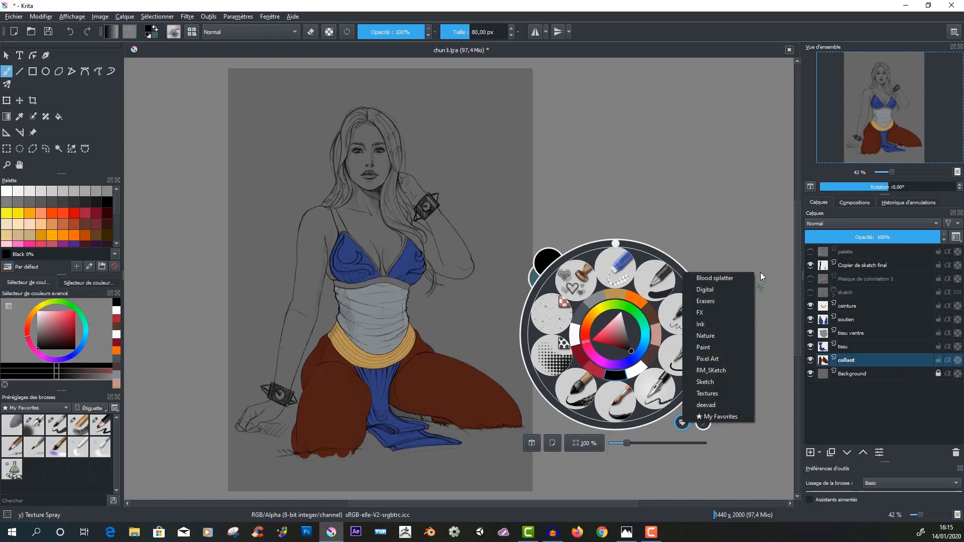
left_click(686, 427)
left_click(686, 426)
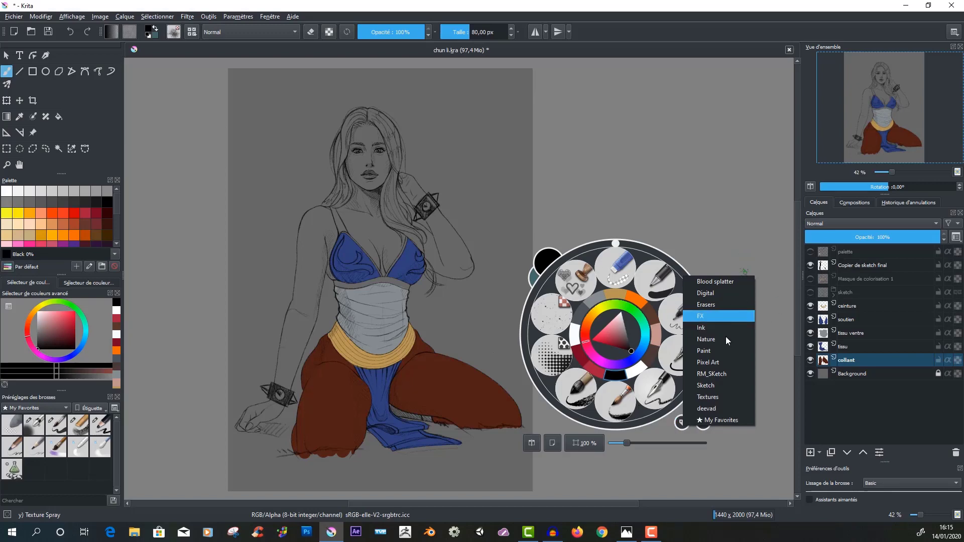
left_click(725, 351)
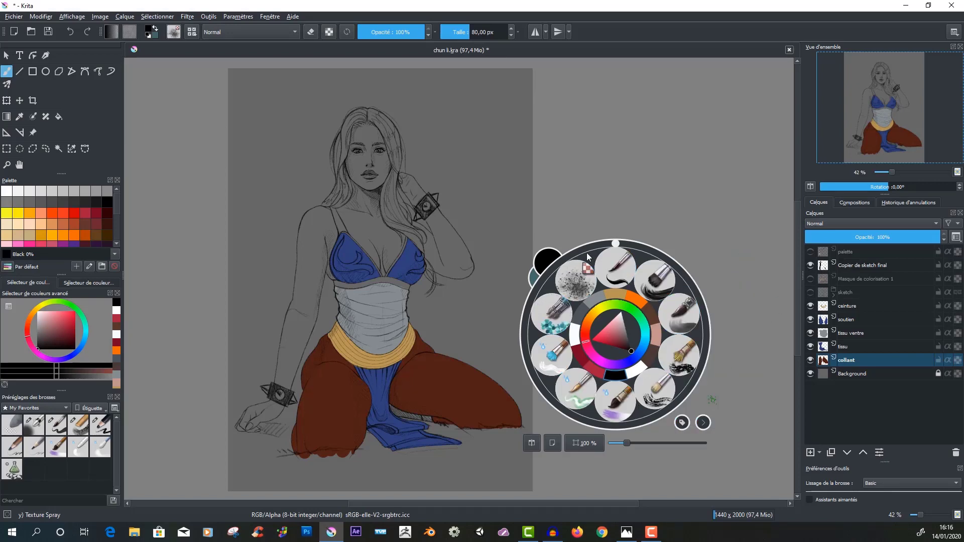
left_click(682, 424)
left_click(733, 419)
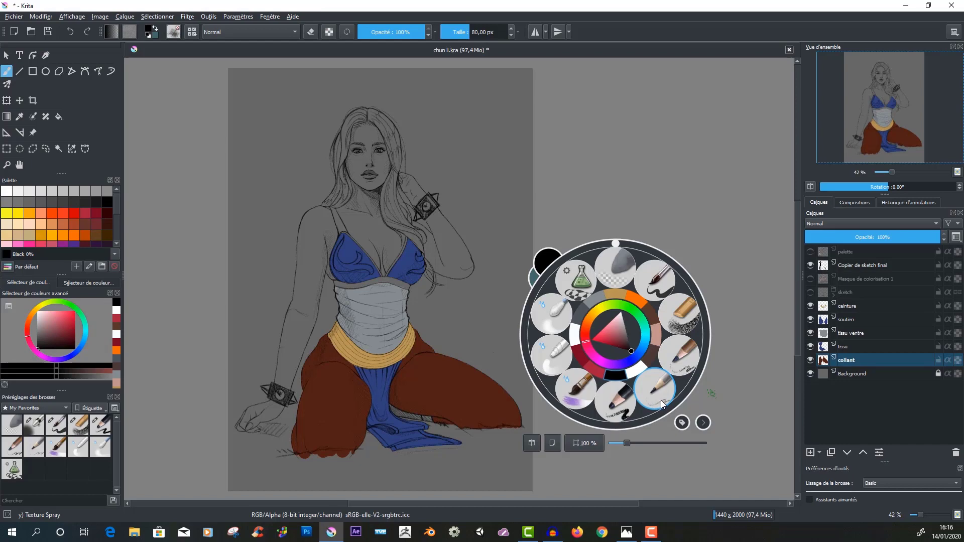
left_click(683, 423)
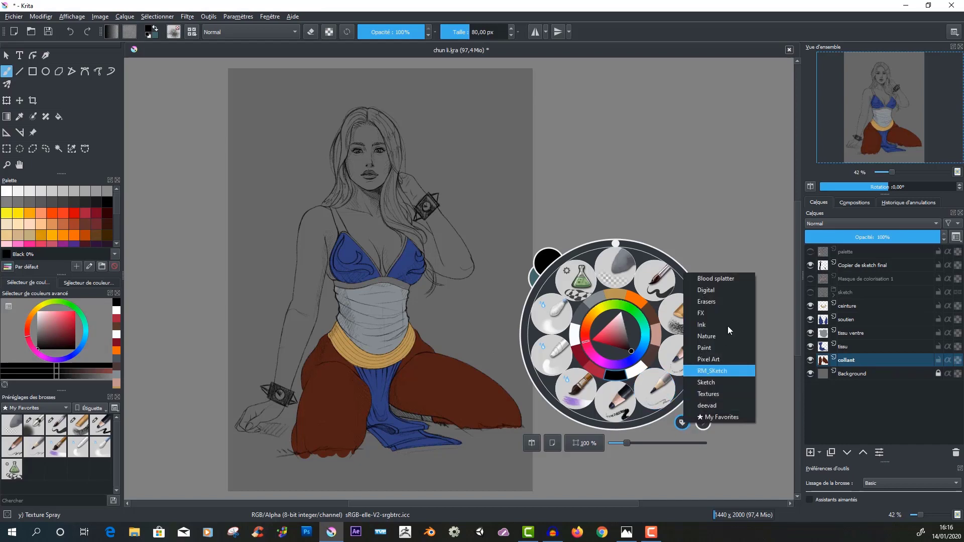
left_click(685, 441)
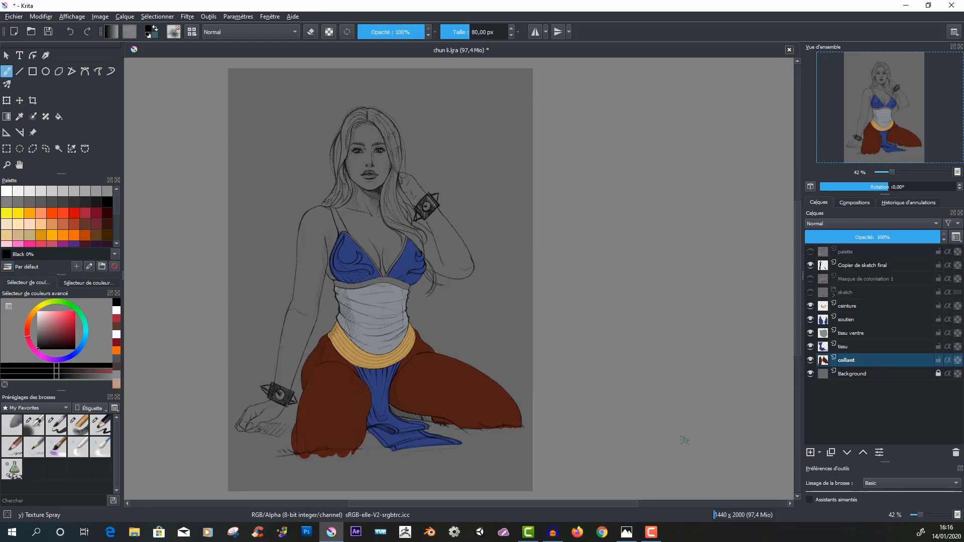
left_click(63, 409)
left_click(651, 439)
- Try the pop-up palette's canvas zoom controls, setting the view to about 46 %, to 100 %, and back to 42 %
right_click(599, 329)
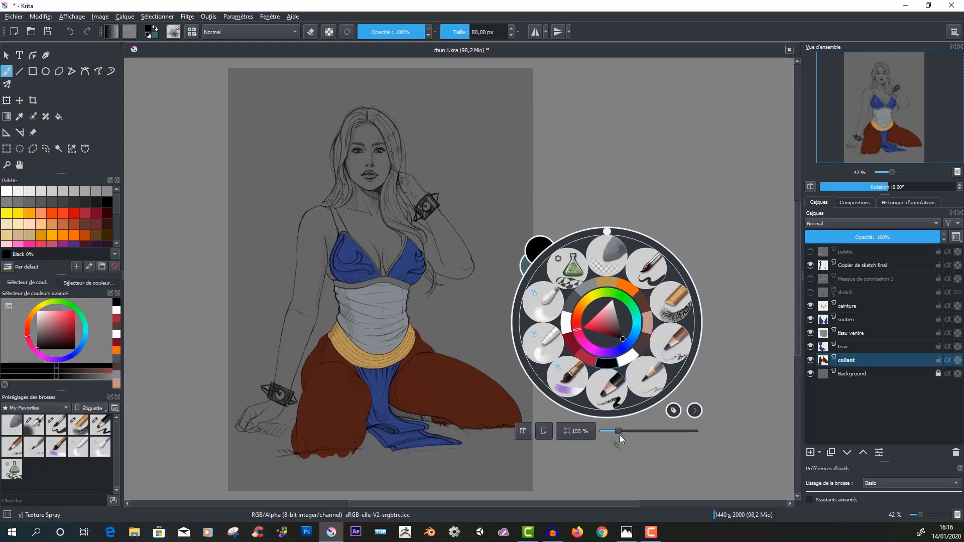
mouse_move(620, 433)
left_mouse_down()
mouse_move(639, 429)
mouse_move(610, 432)
mouse_move(628, 432)
mouse_move(620, 435)
left_mouse_up()
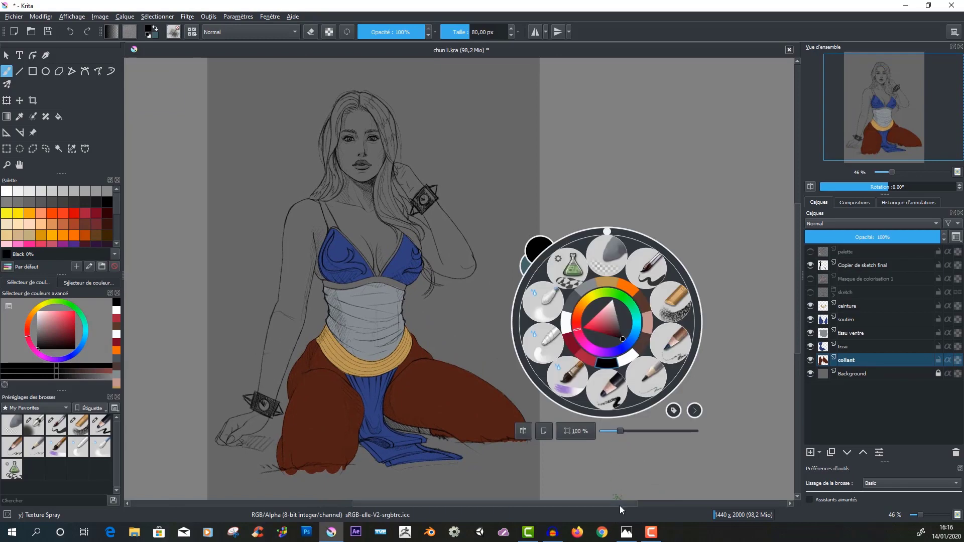
left_click(576, 432)
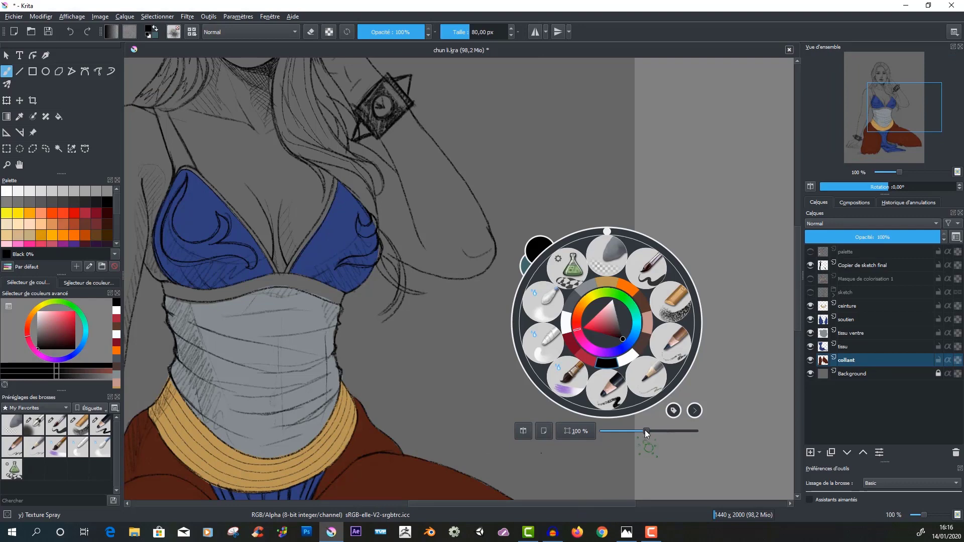
left_click_drag(645, 430, 618, 431)
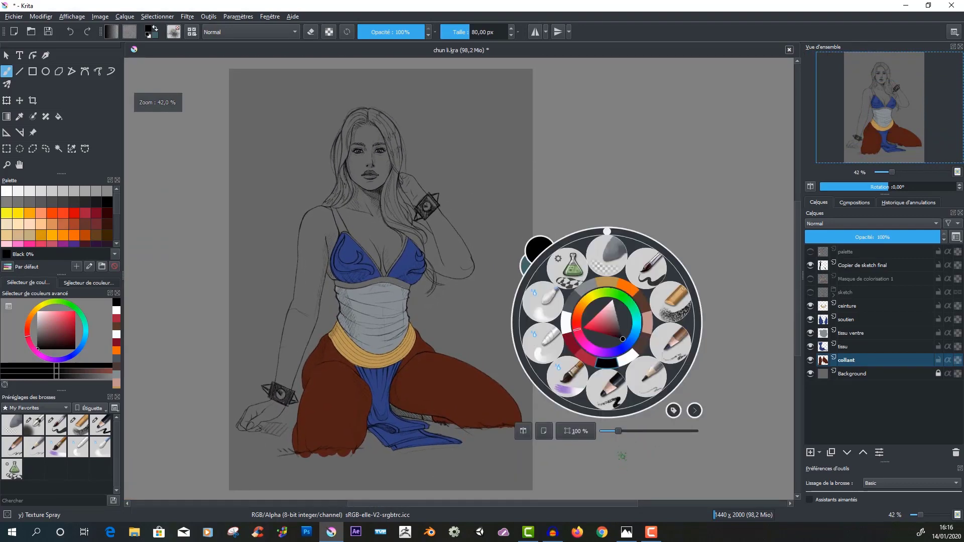
- Toggle the horizontal mirror view of the canvas repeatedly from the pop-up palette, ending with it off
left_click(524, 432)
left_click(526, 432)
left_click(526, 432)
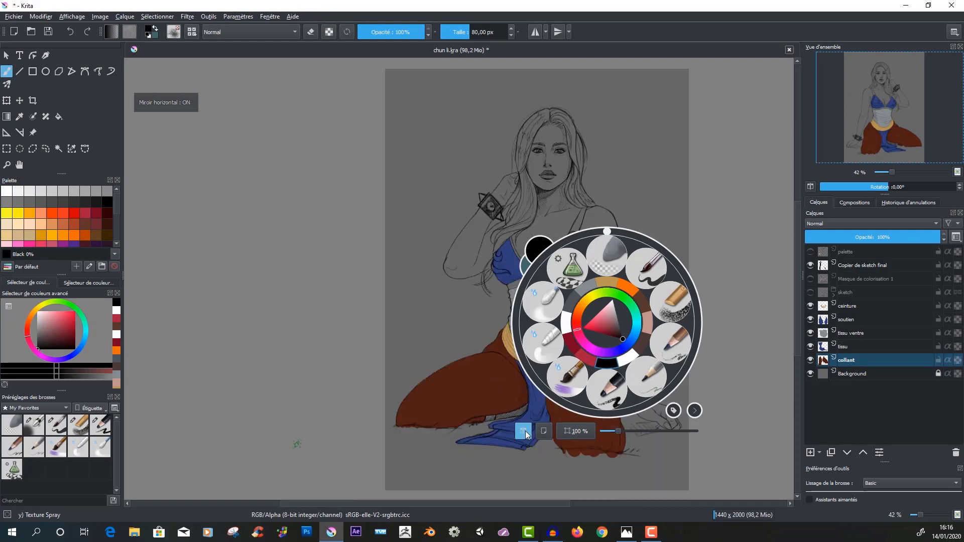
left_click(525, 432)
left_click(525, 432)
left_click(525, 433)
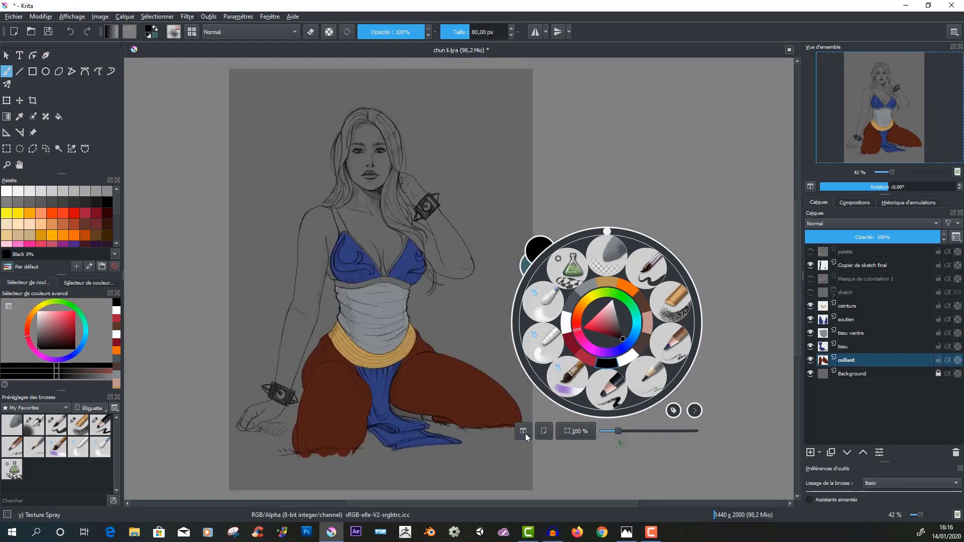
left_click(526, 434)
left_click(526, 435)
left_click(526, 435)
left_click(526, 436)
left_click(527, 436)
left_click(526, 436)
- Try canvas-only mode from the pop-up palette and restore the full interface
left_click(544, 432)
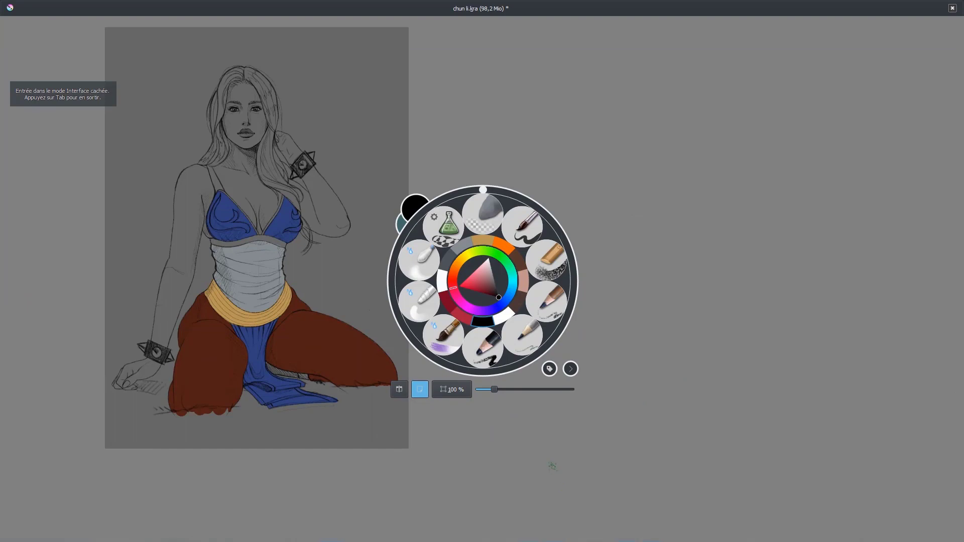
key("space")
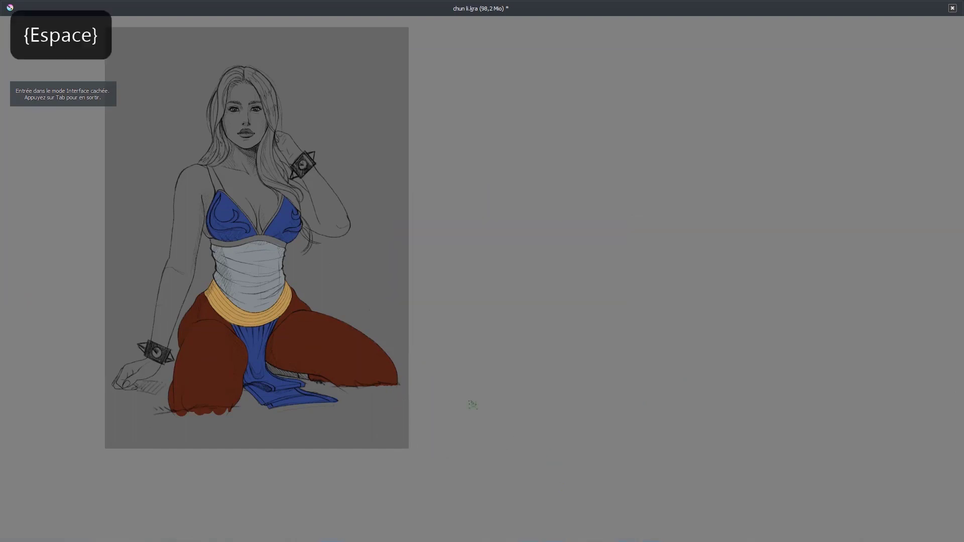
left_click_drag(375, 392, 491, 359)
right_click(533, 330)
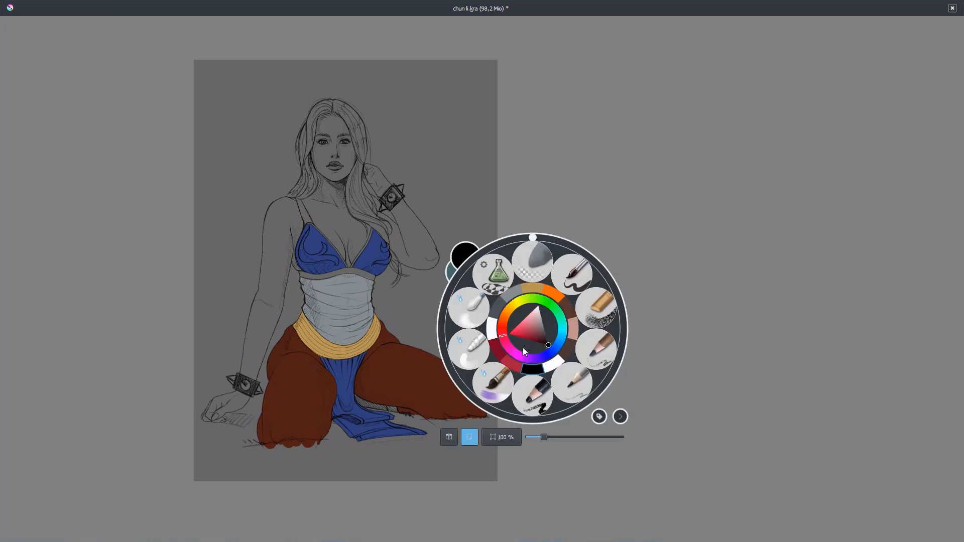
left_click(469, 437)
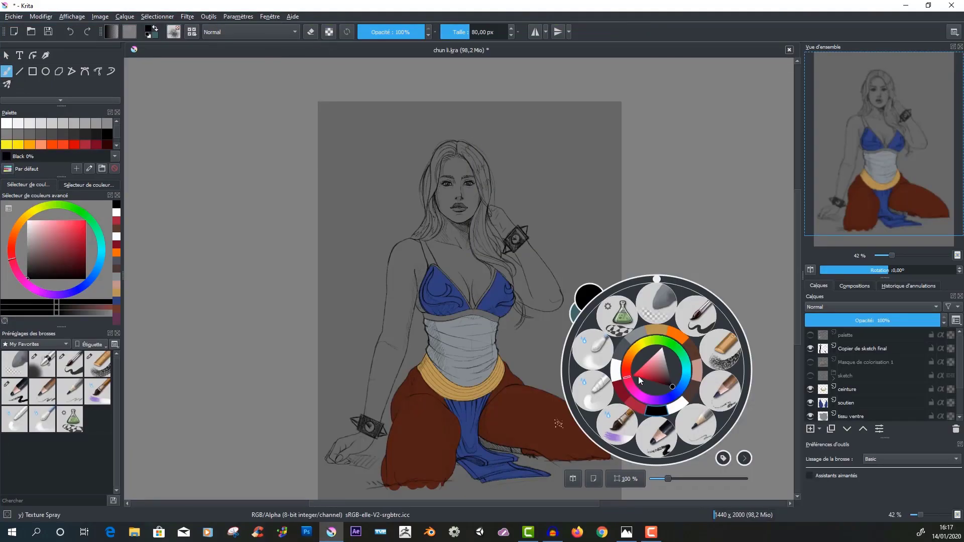
- Rotate the canvas with the pop-up palette's outer ring to about -45°, to -65°, and reset the rotation to 0°
key("space")
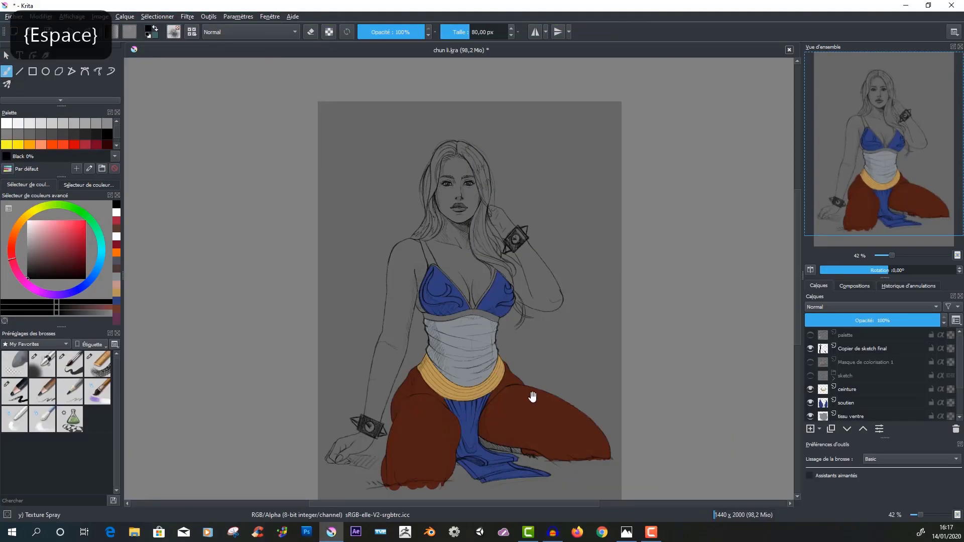
left_click_drag(532, 396, 493, 402)
right_click(590, 367)
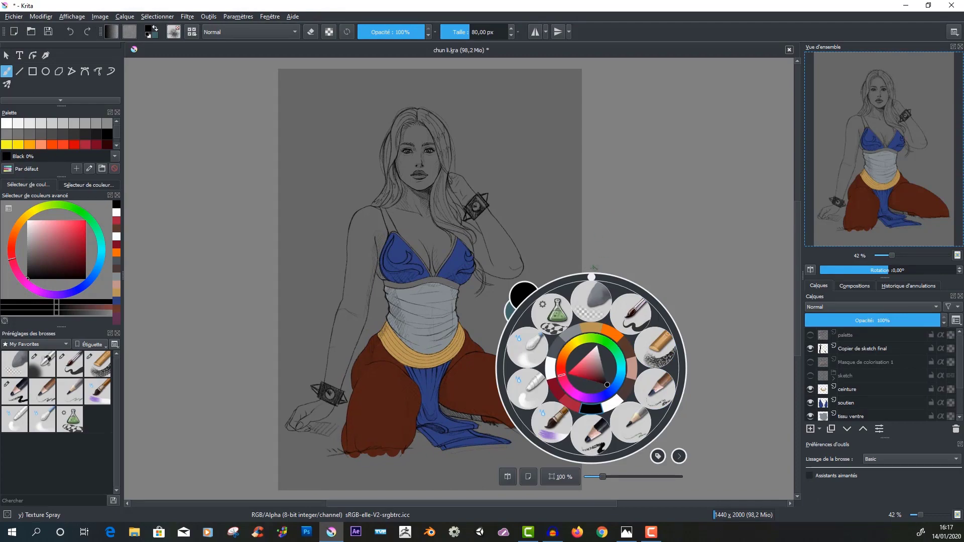
left_click_drag(592, 277, 538, 319)
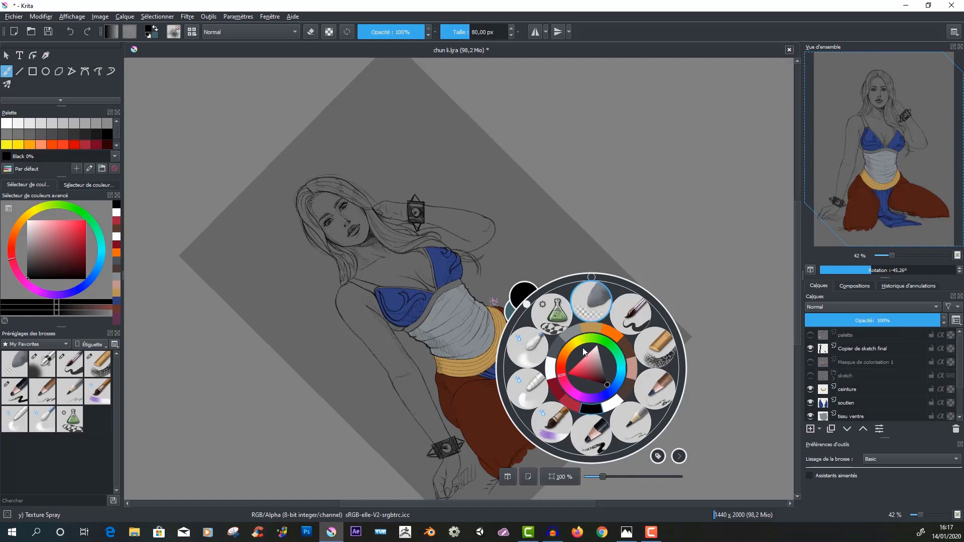
left_click_drag(592, 276, 509, 330)
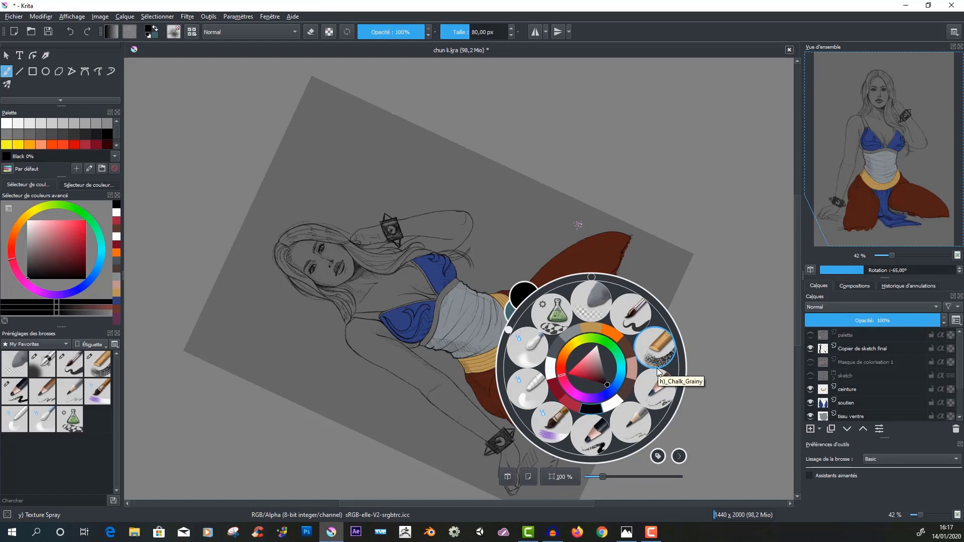
key("5")
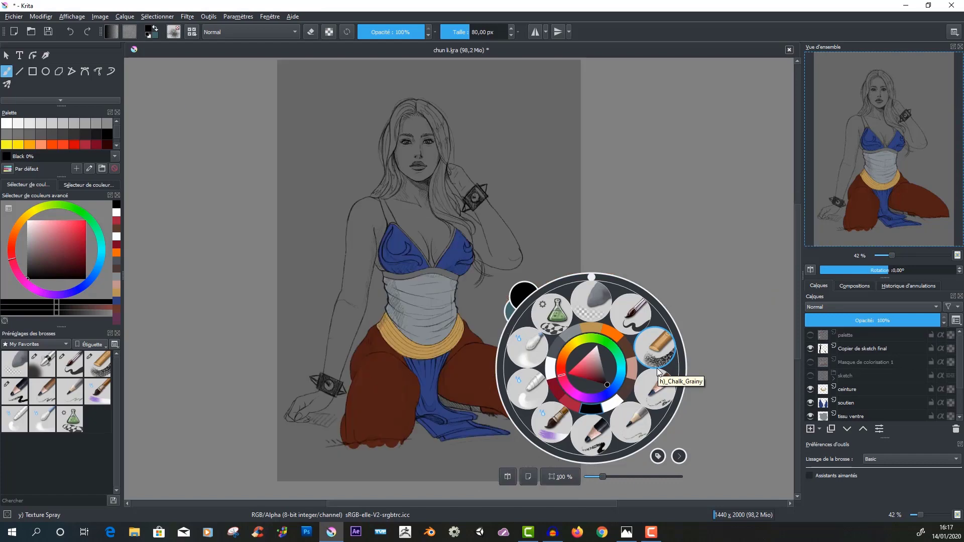
- Try a light pink foreground colour in the reopened pop-up palette's colour triangle and settle on a dark red
key("space")
left_click(618, 224)
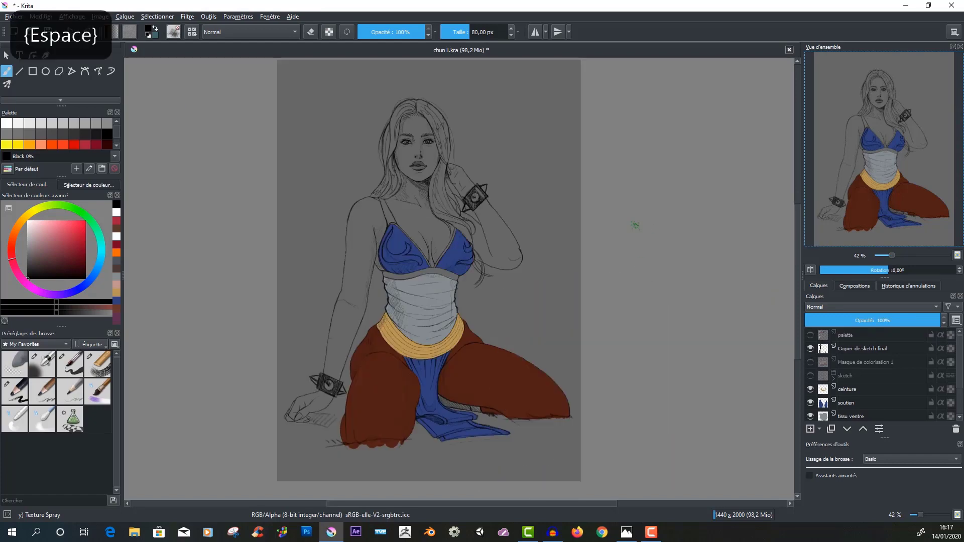
left_click_drag(601, 241, 627, 248)
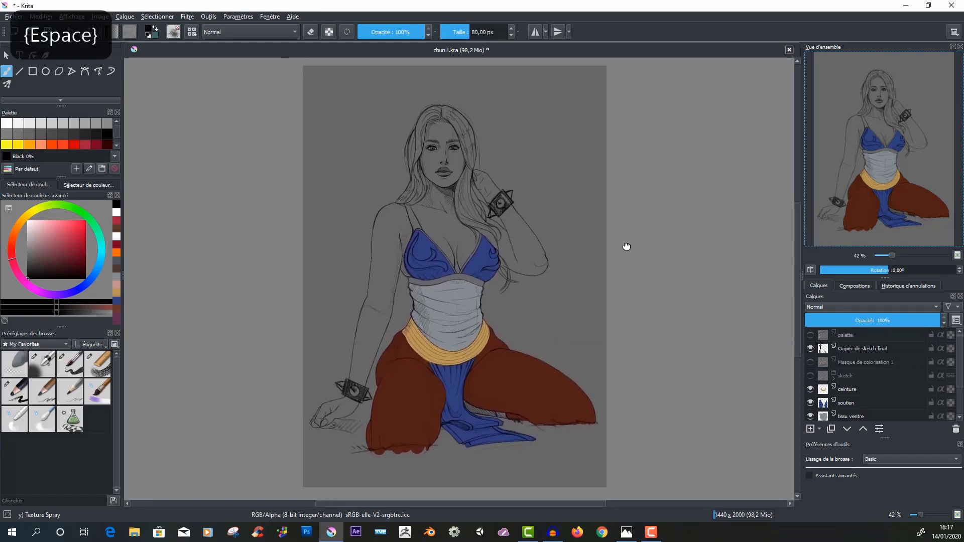
right_click(589, 278)
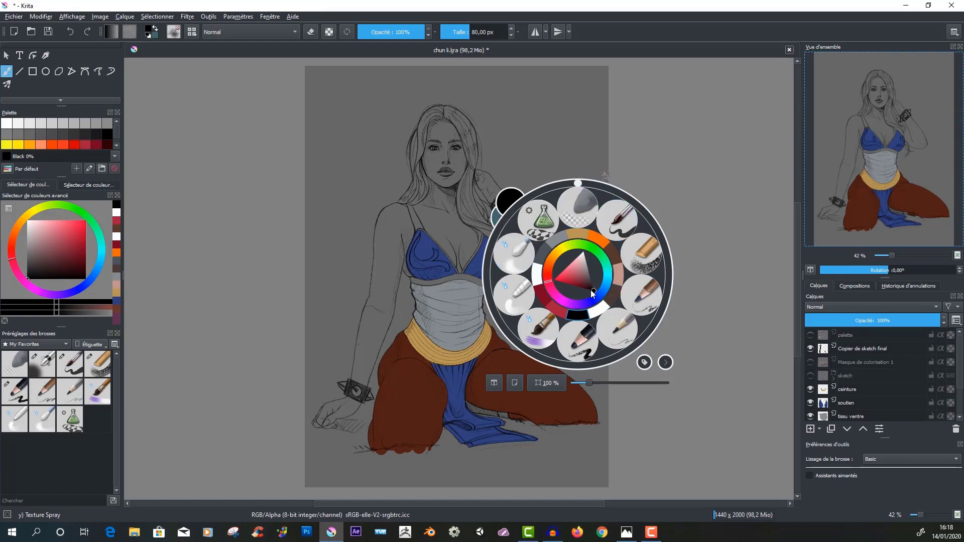
left_click(576, 266)
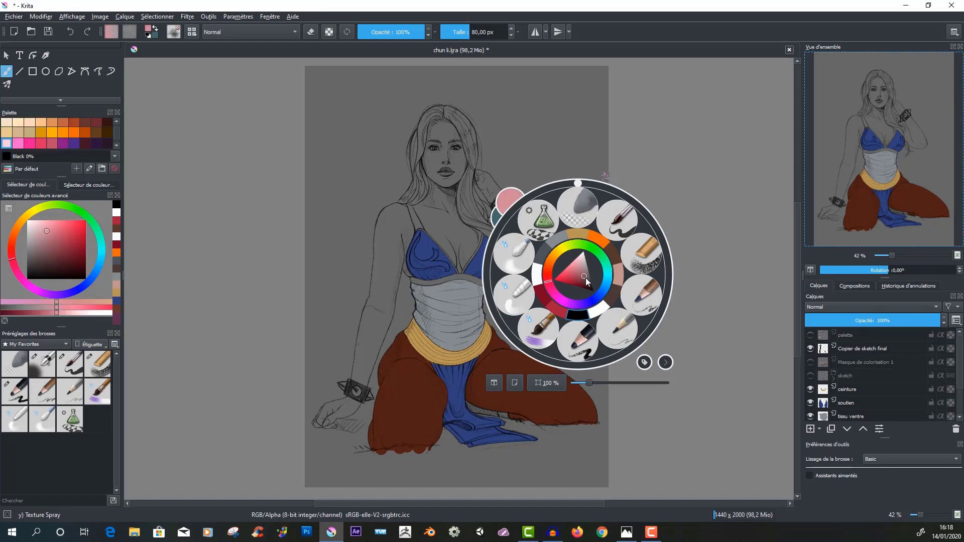
left_click_drag(586, 278, 584, 277)
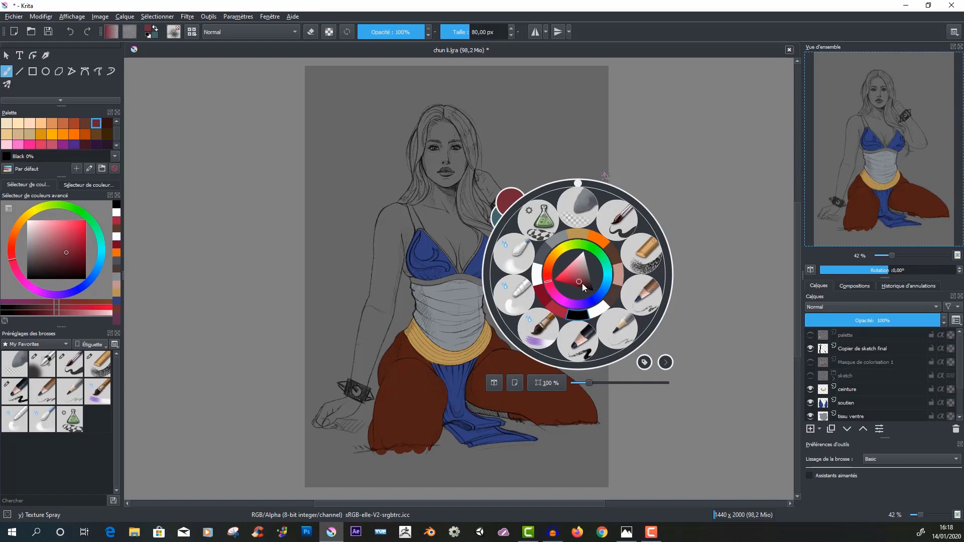
left_click(581, 281)
- Swap the foreground and background colours in the pop-up palette, brighten the foreground to turquoise, and close the palette
left_click(496, 220)
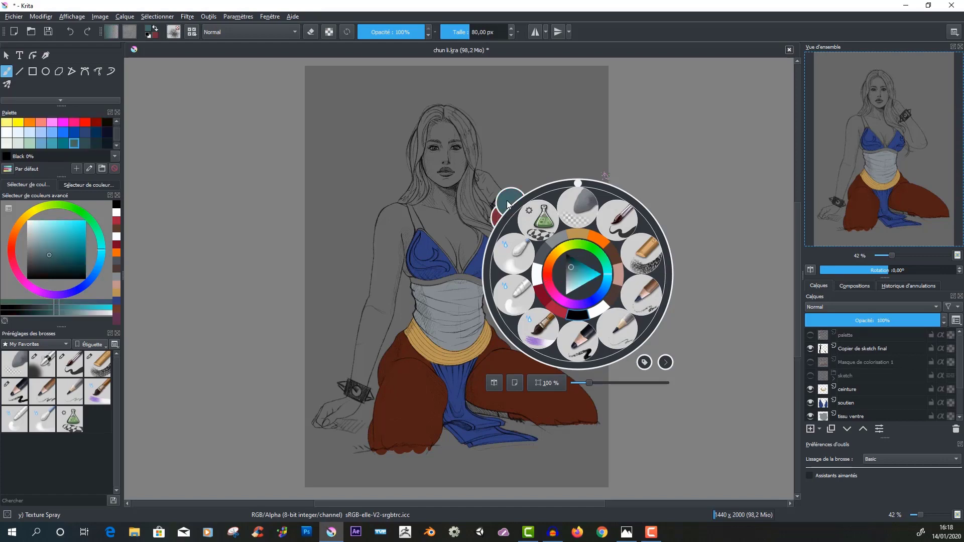
left_click_drag(571, 263, 584, 274)
left_click(571, 271)
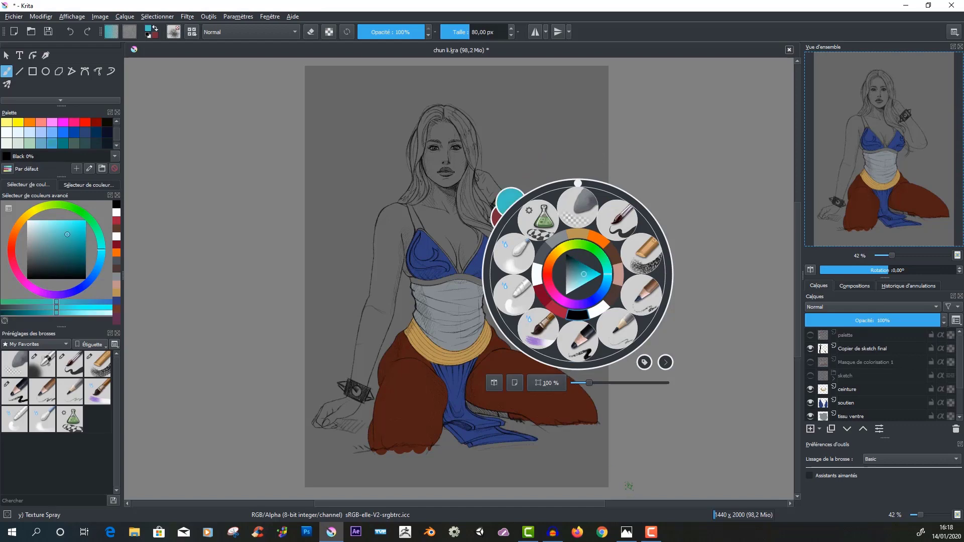
left_click(671, 440)
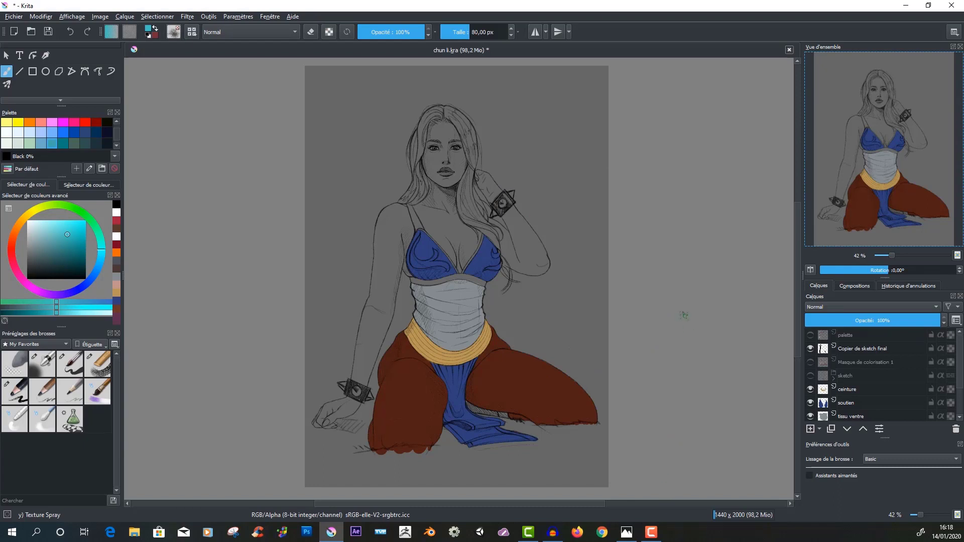
key("space")
left_click_drag(659, 379, 598, 383)
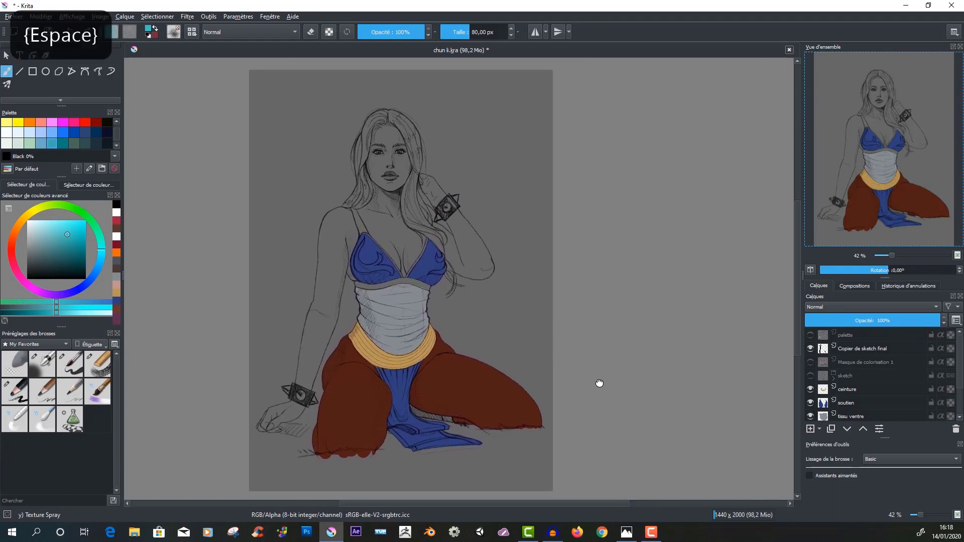
right_click(646, 319)
left_click(687, 457)
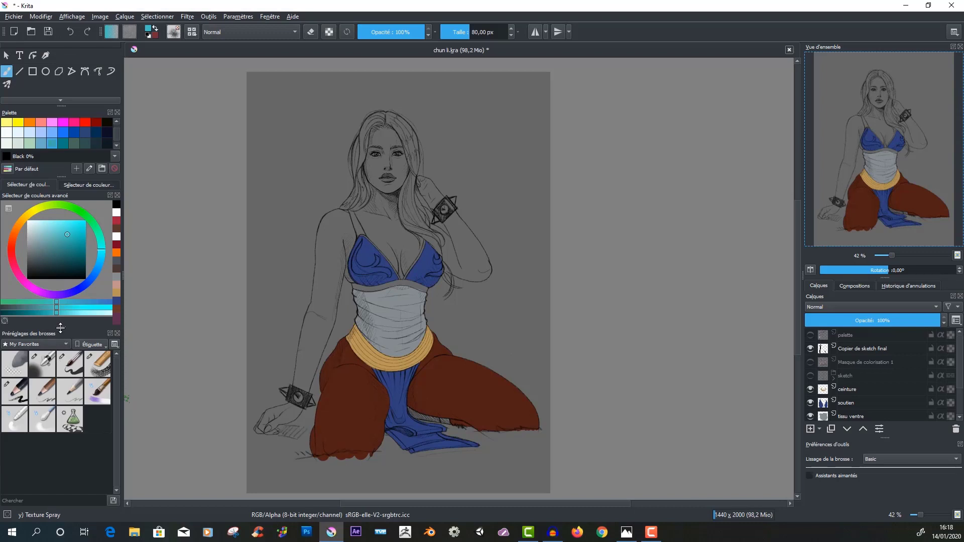
- Enlarge the toolbox and colour palette dockers vertically until all tools show, shrinking the advanced colour selector and brush presets dockers beneath them
left_click_drag(60, 328, 61, 426)
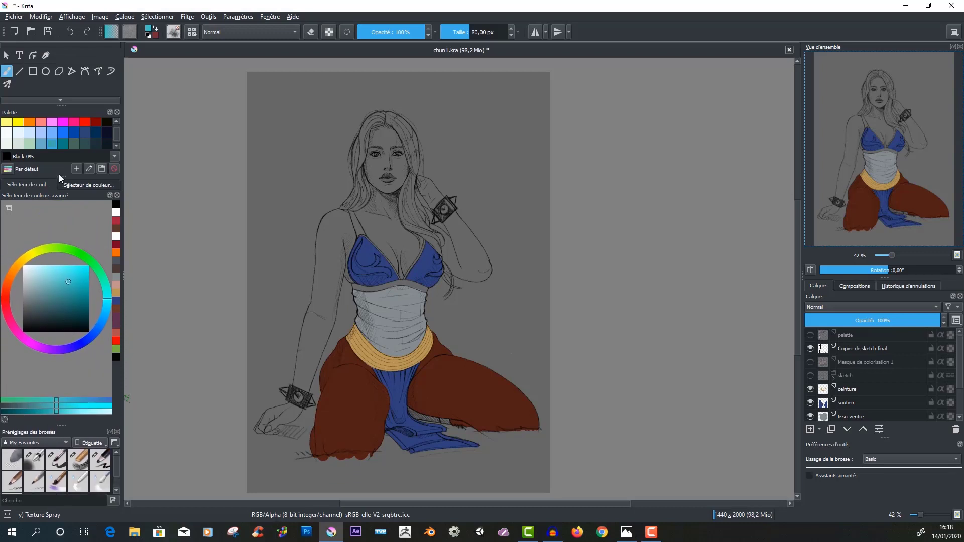
left_click_drag(60, 174, 58, 307)
left_click_drag(59, 105, 59, 181)
- Shrink the overview docker to give the layers docker enough height for the whole layer list, and close the pop-up palette
right_click(609, 305)
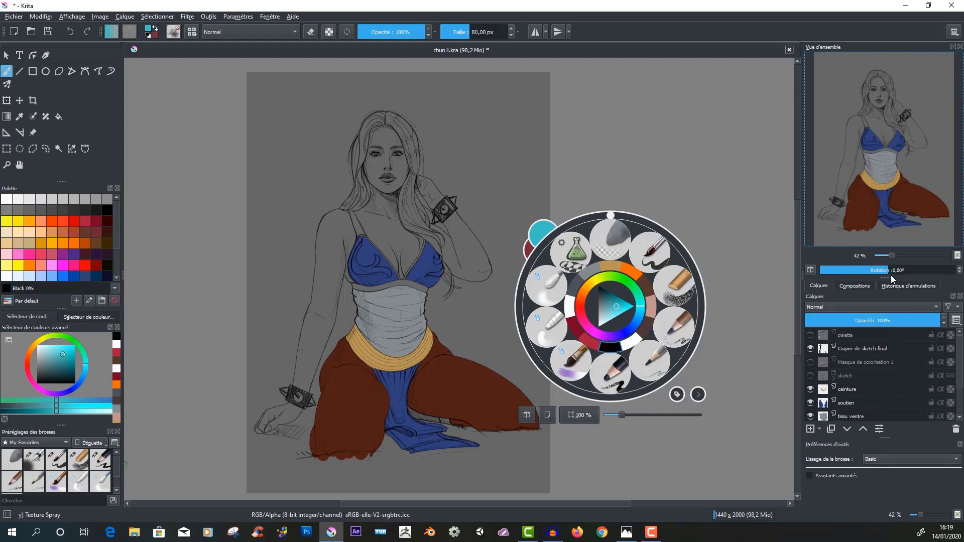
left_click_drag(886, 278, 885, 149)
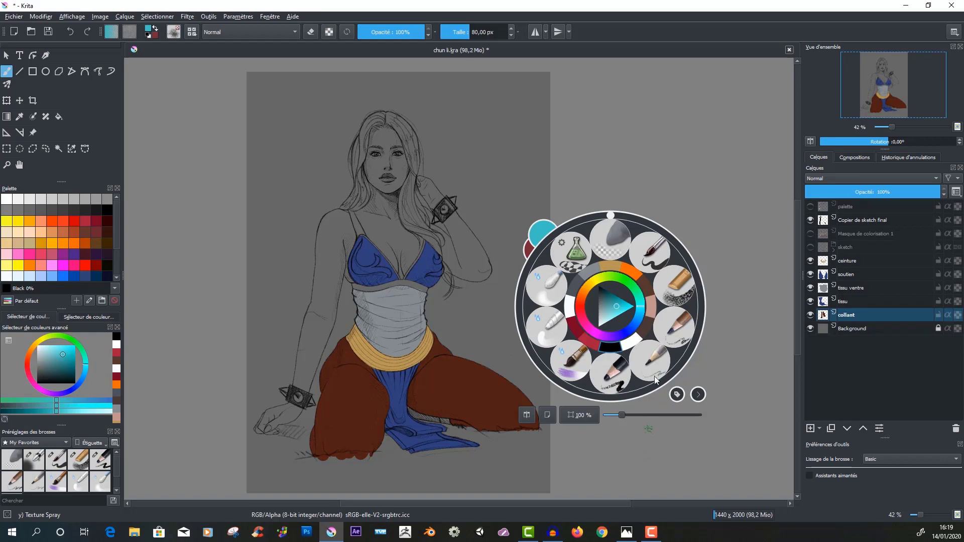
left_click(632, 447)
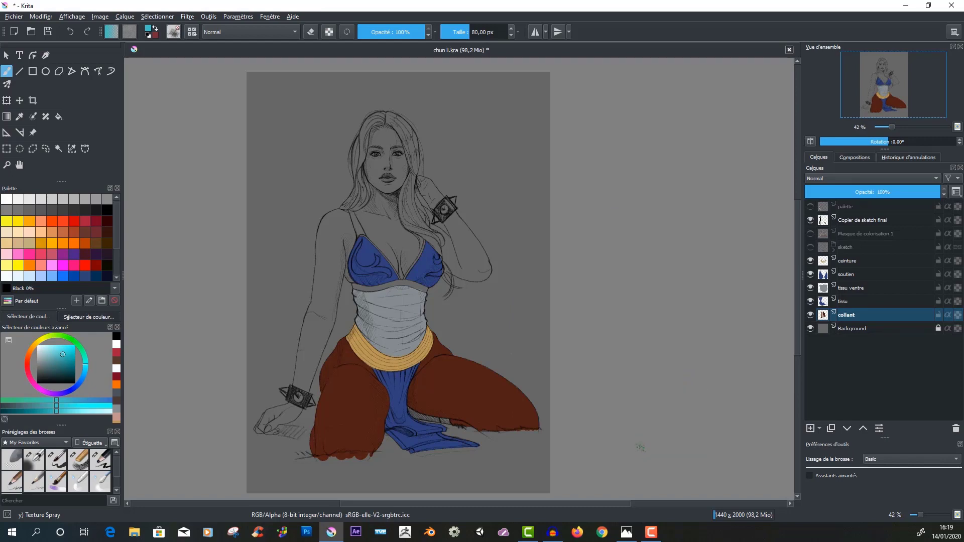
key("space")
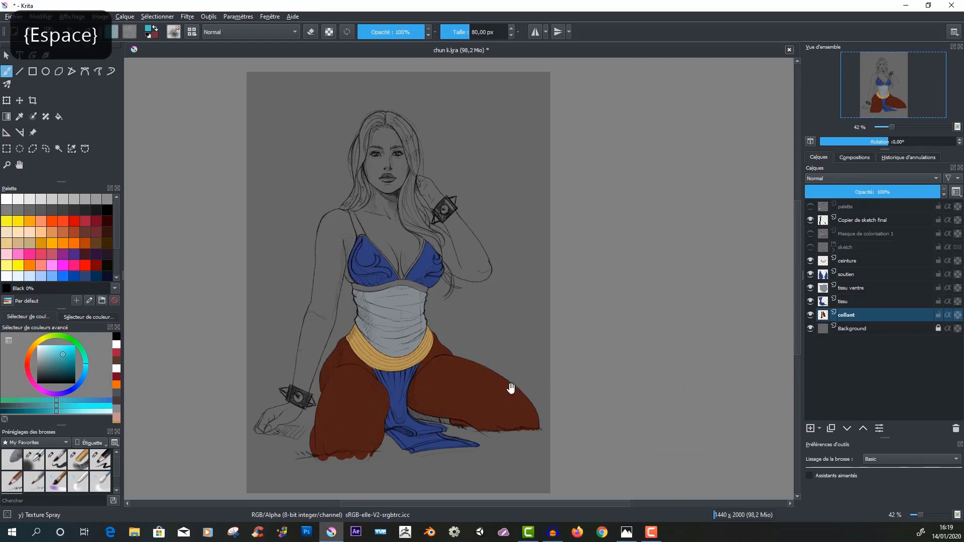
left_click_drag(511, 388, 586, 388)
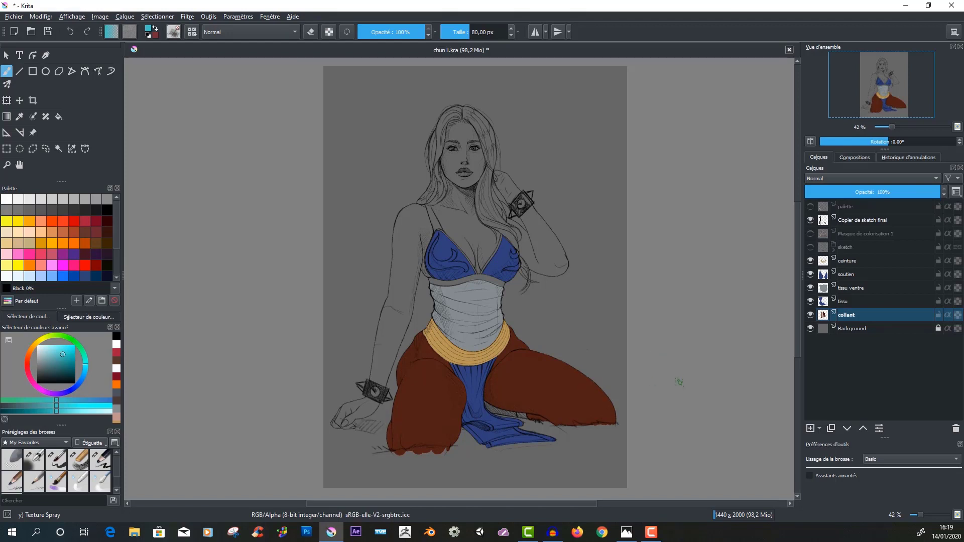
key("space")
left_click_drag(680, 385, 547, 388)
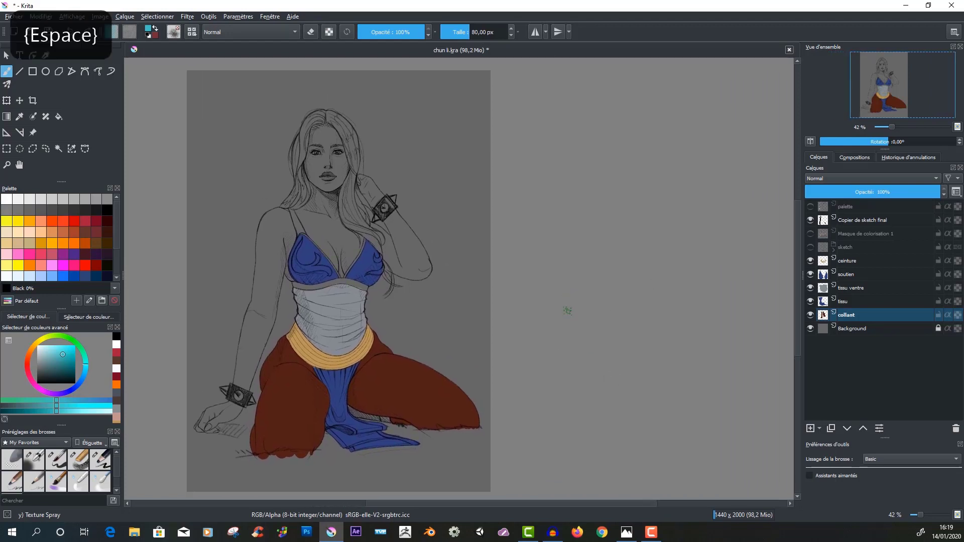
right_click(572, 312)
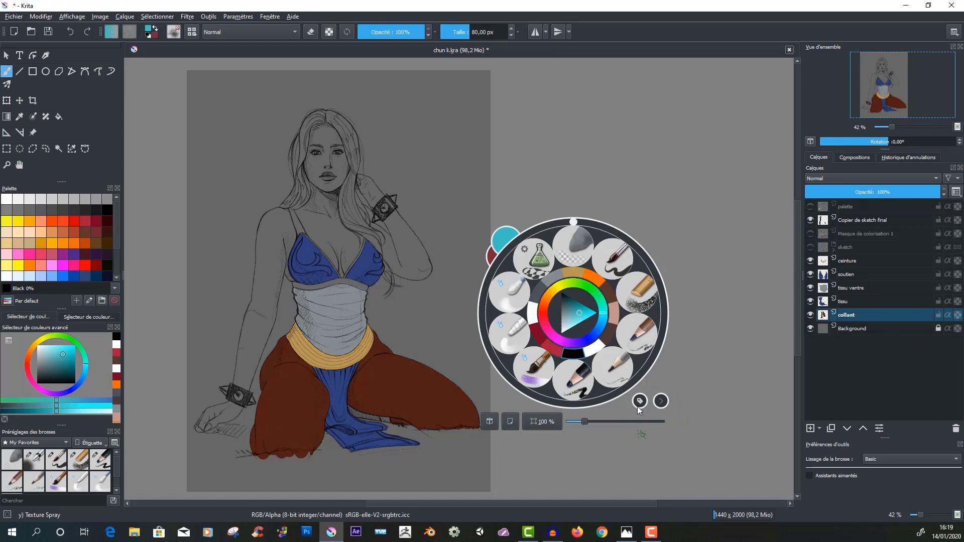
left_click(633, 446)
key("space")
mouse_move(506, 398)
left_mouse_down()
mouse_move(646, 398)
mouse_move(636, 396)
mouse_move(656, 396)
mouse_move(656, 382)
left_mouse_up()
key("ctrl+space")
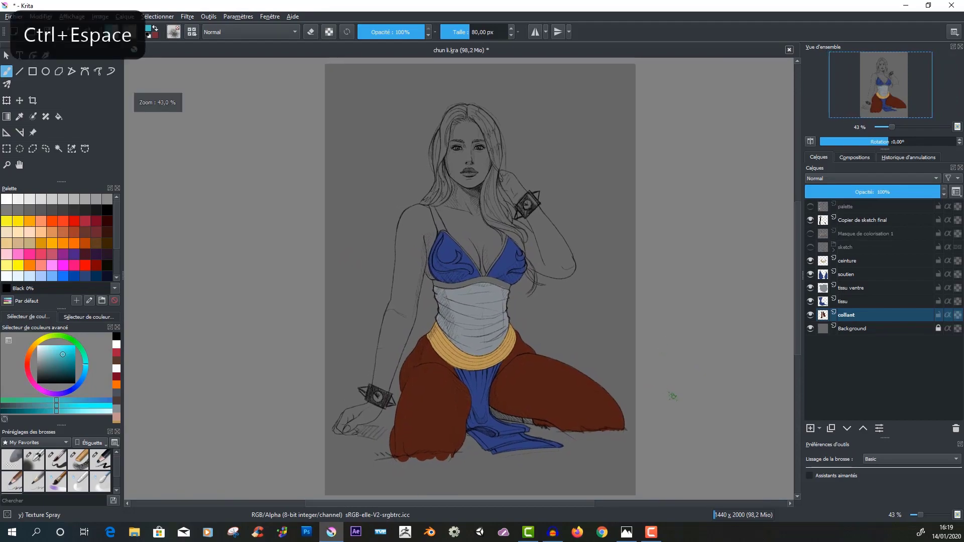